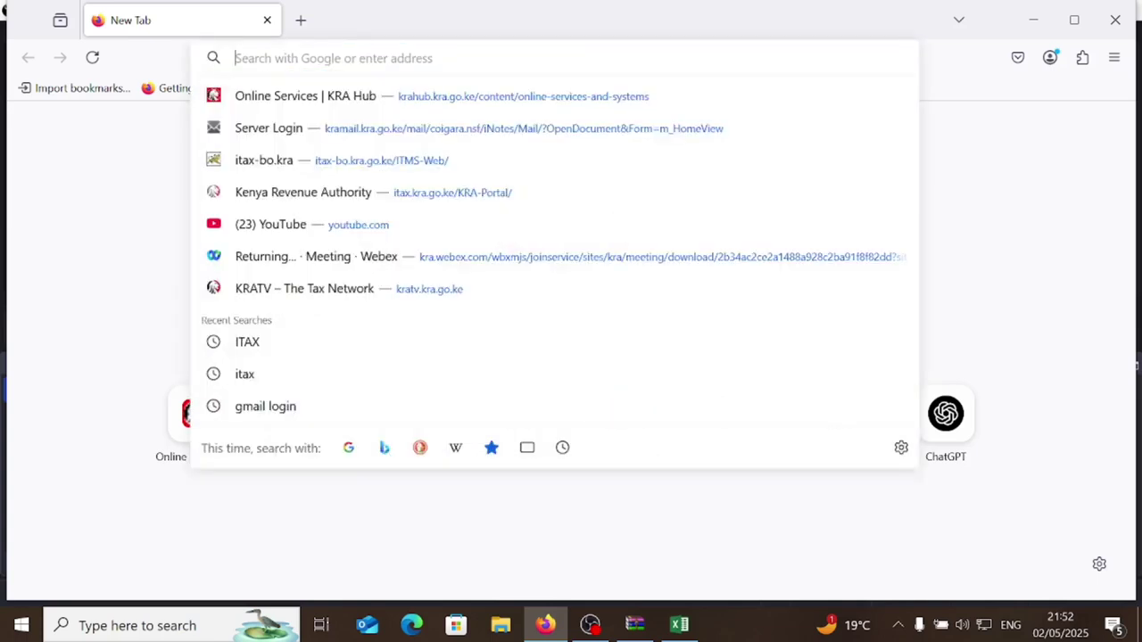
# - Search the web for 'itax' and open the KRA iTax portal
pyautogui.write('itax')
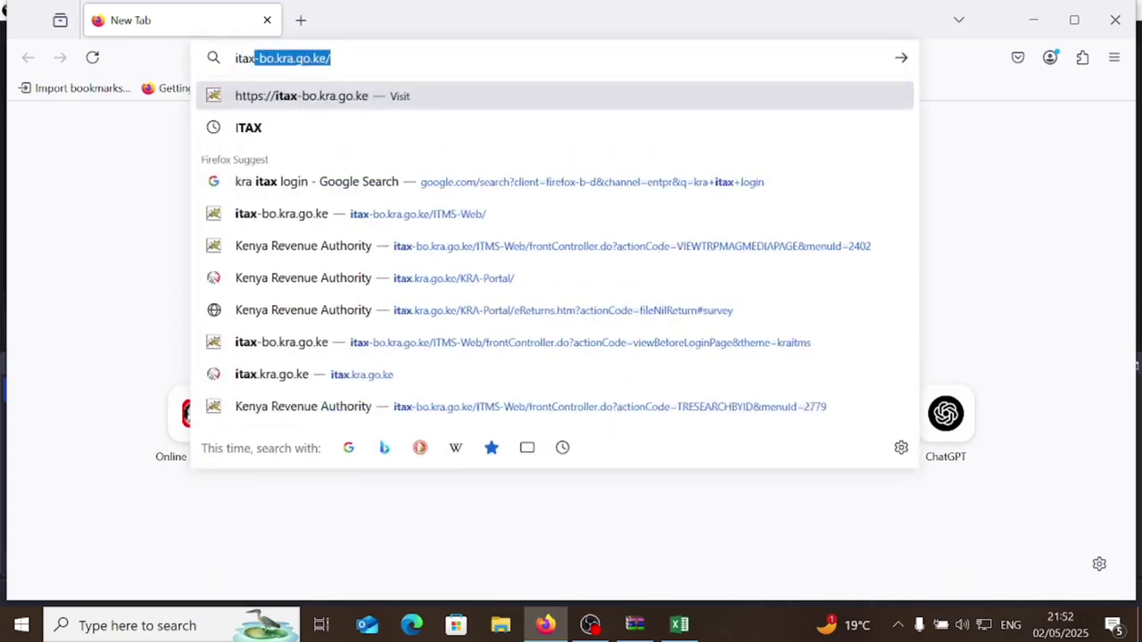
pyautogui.press('Delete')
pyautogui.press('Return')
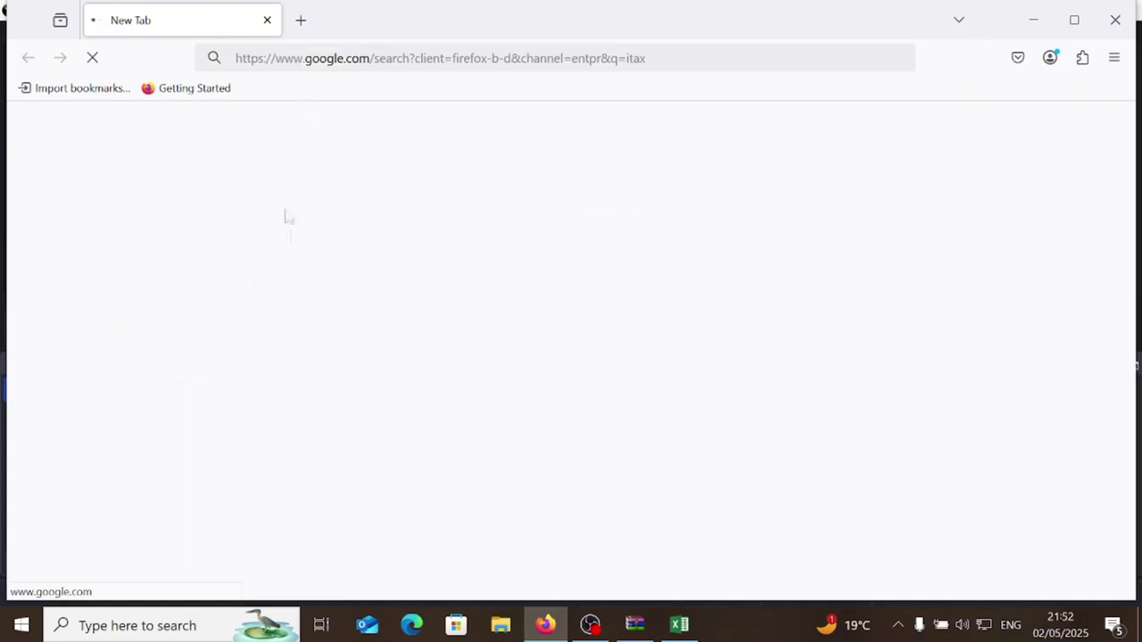
pyautogui.click(141, 279)
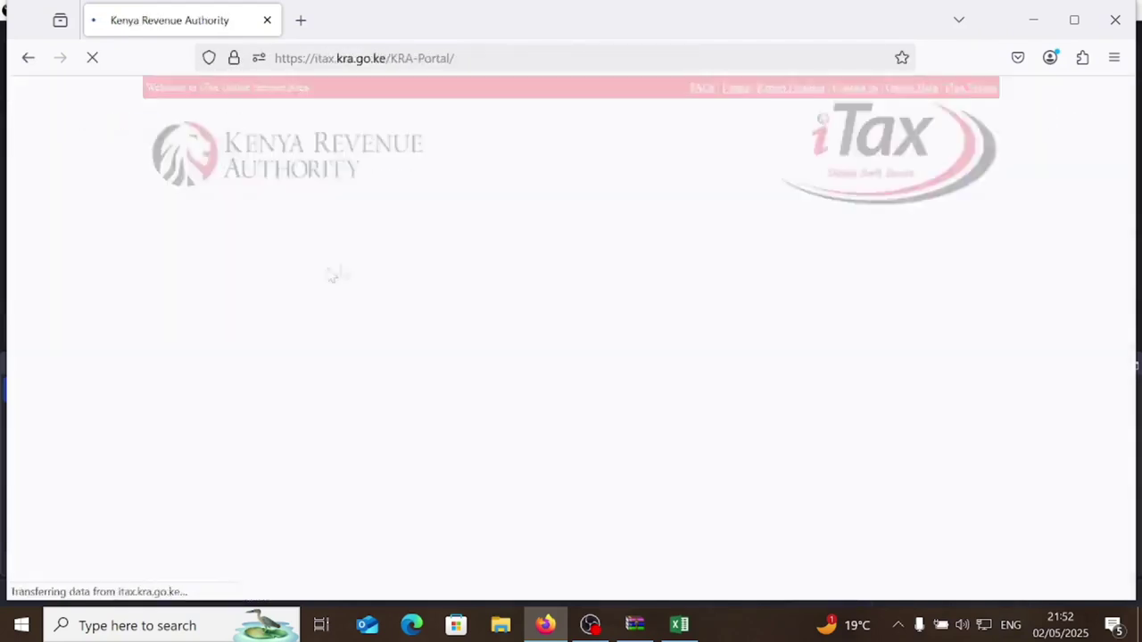
# - Enter the taxpayer PIN and the account password, and refresh the security stamp sum
pyautogui.click(316, 270)
pyautogui.hotkey('ctrl', 'v')
pyautogui.click(339, 314)
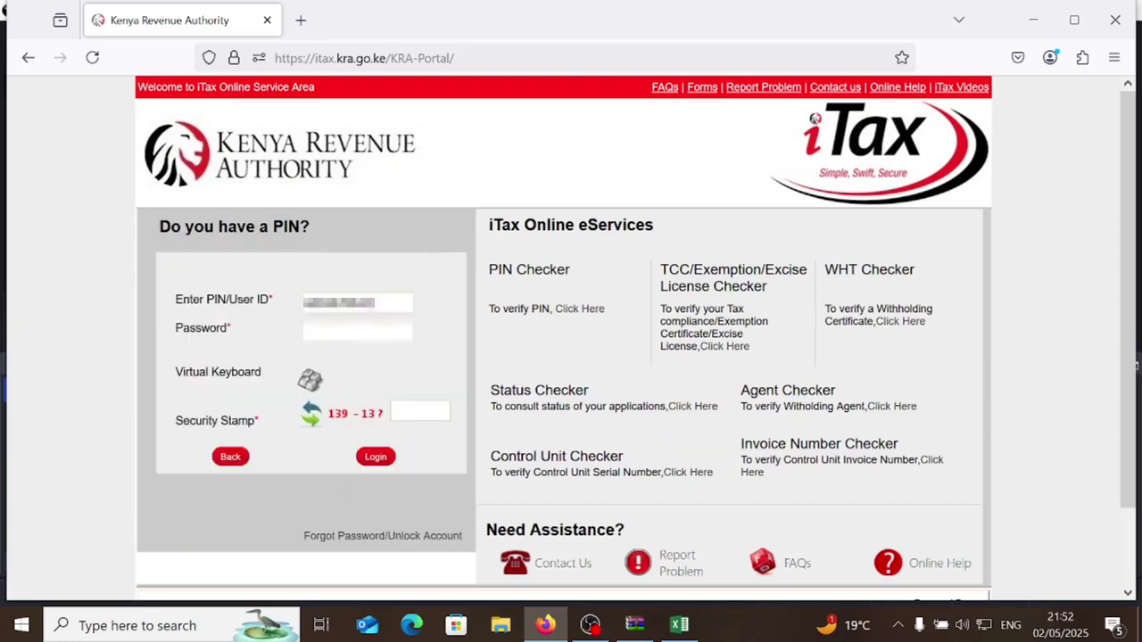
pyautogui.click(357, 331)
pyautogui.write('*******')
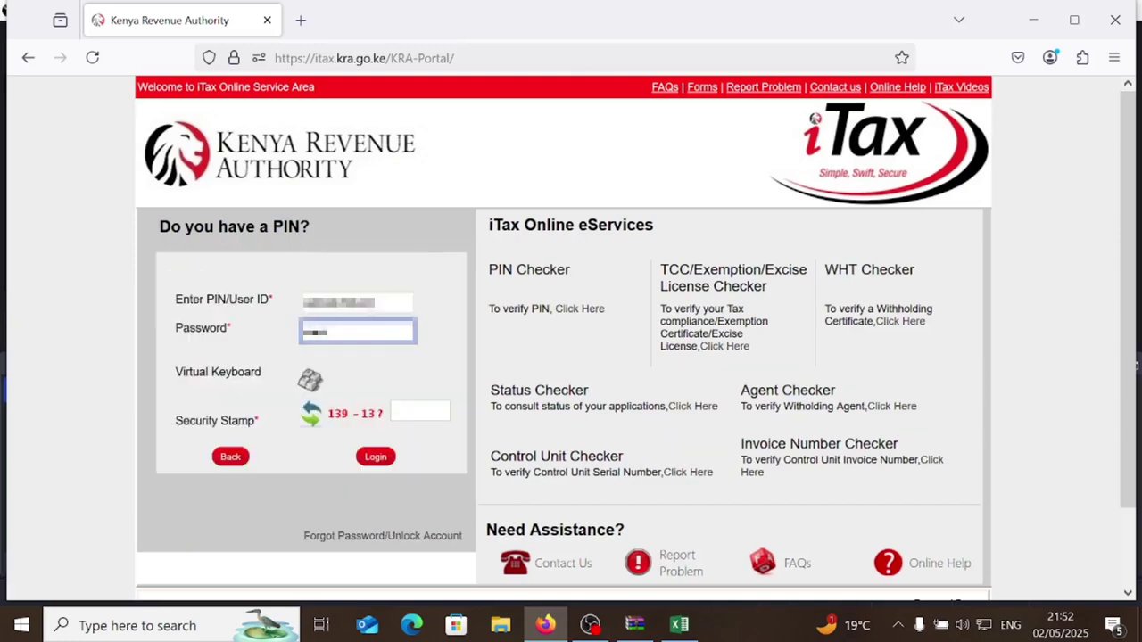
pyautogui.write('*********')
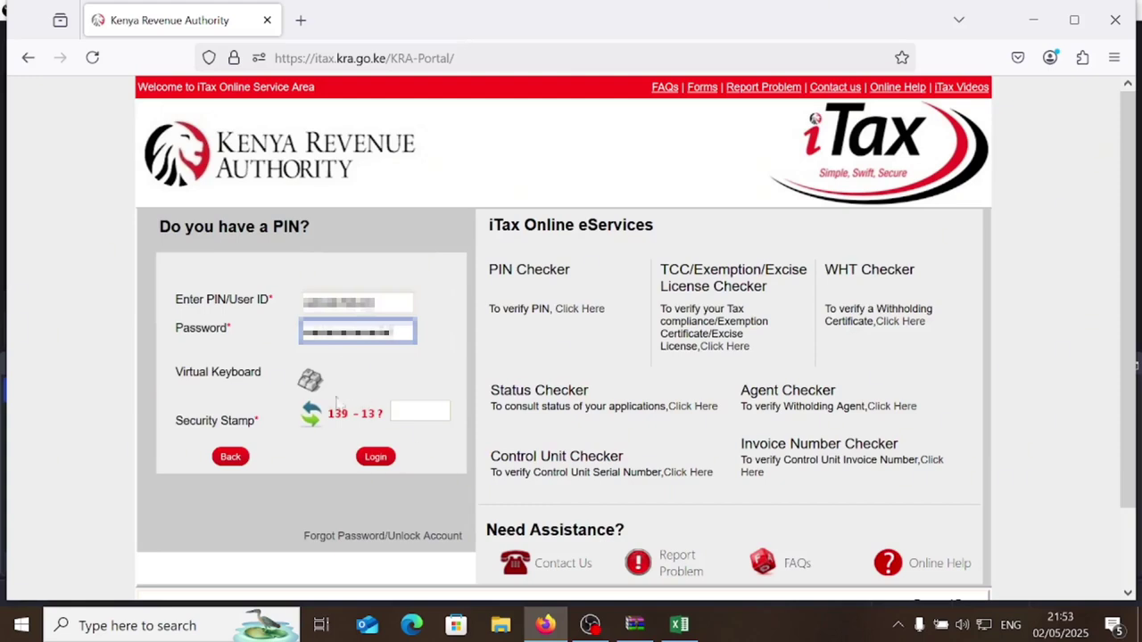
pyautogui.click(310, 413)
pyautogui.click(419, 411)
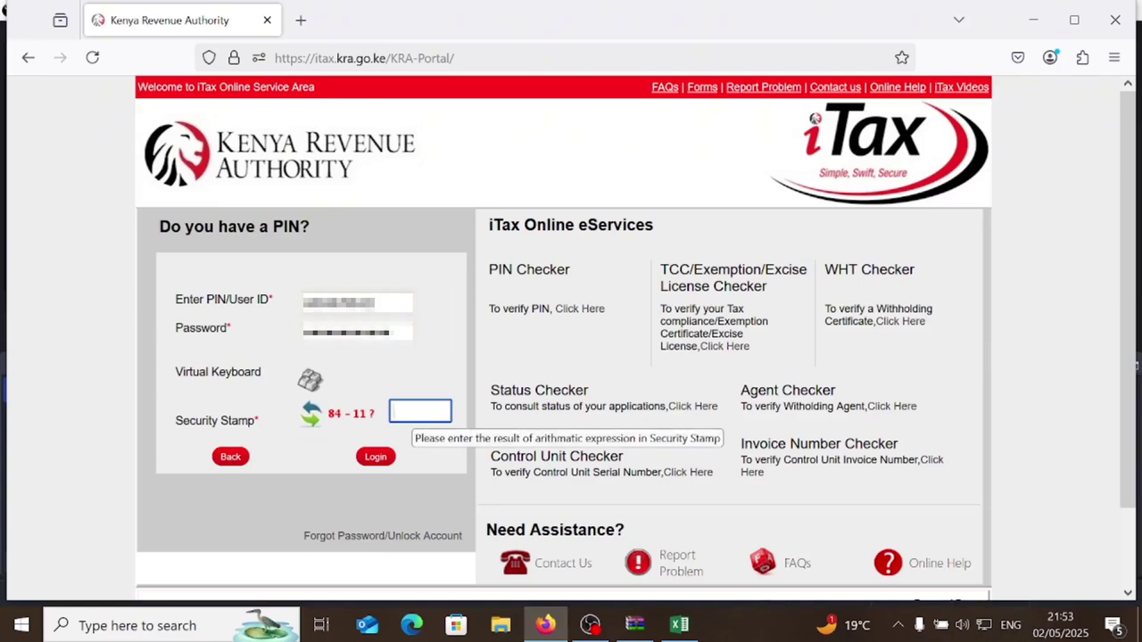
# - Answer the security stamp sum, log in, and choose Returns > ITR For Employment Income Only
pyautogui.write('73')
pyautogui.click(385, 458)
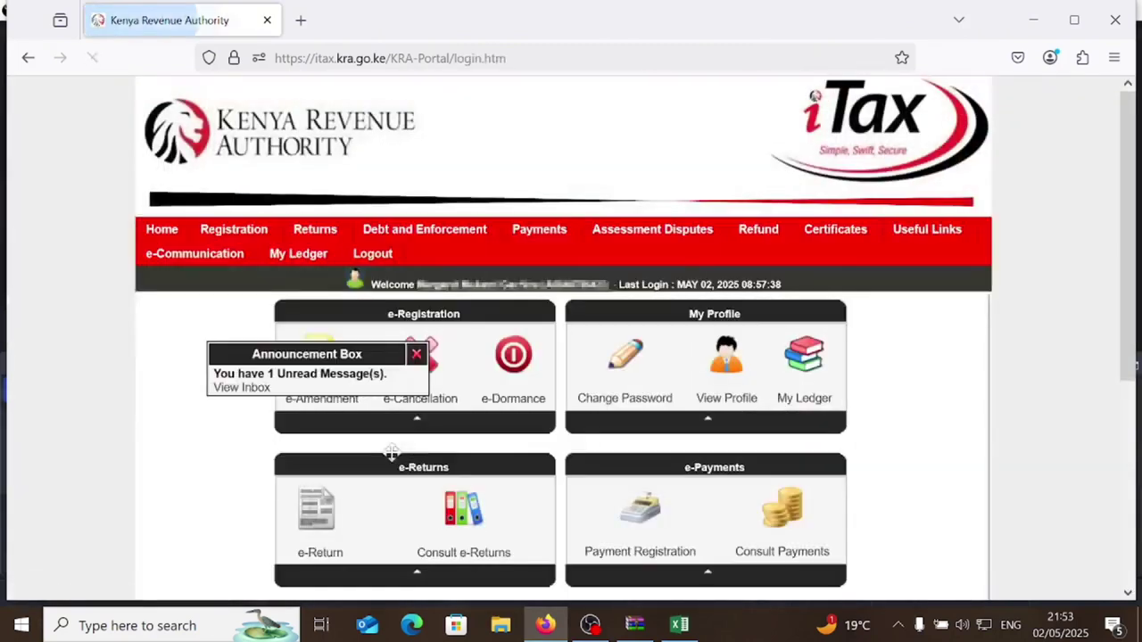
pyautogui.moveTo(329, 235)
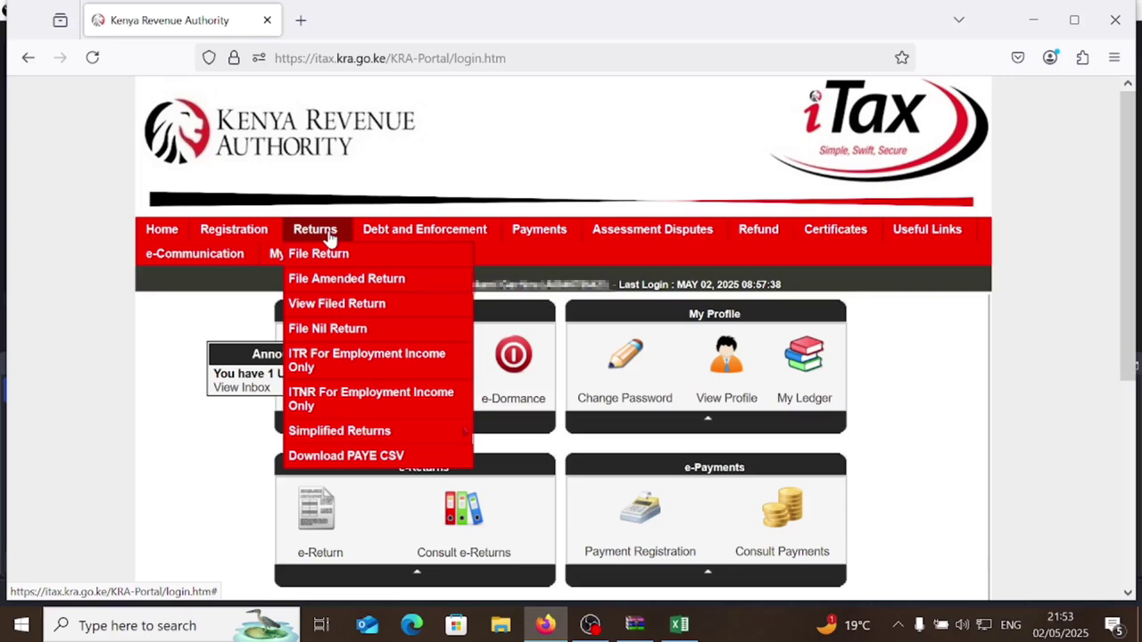
pyautogui.click(339, 375)
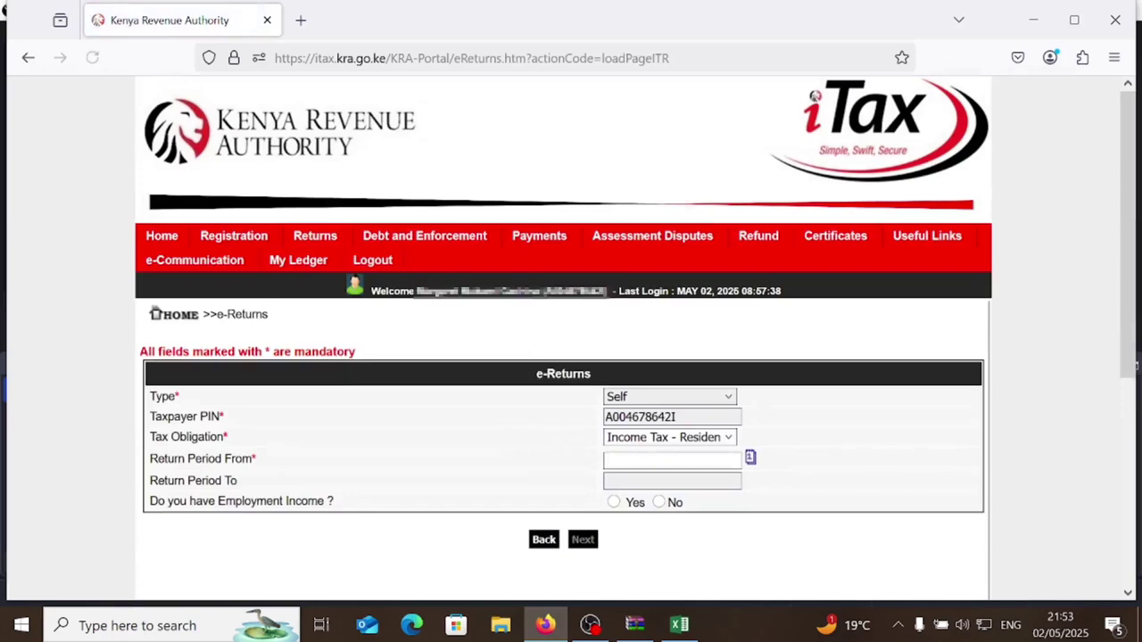
# - Set the return period from 01/01/2024 with employment income answered Yes
pyautogui.click(739, 461)
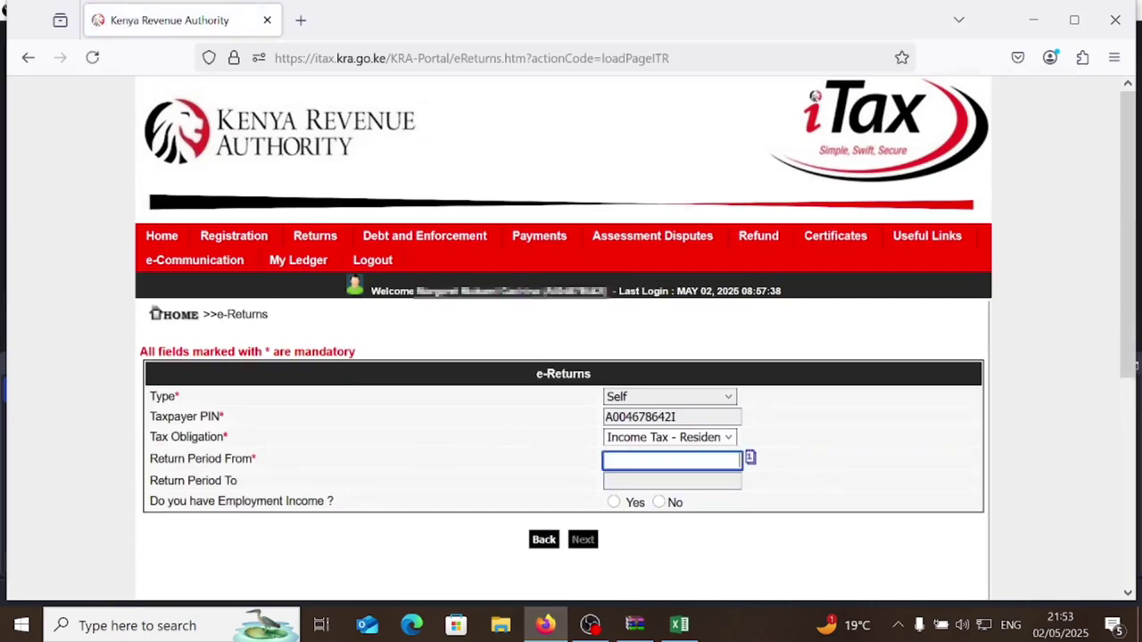
pyautogui.write('01/0')
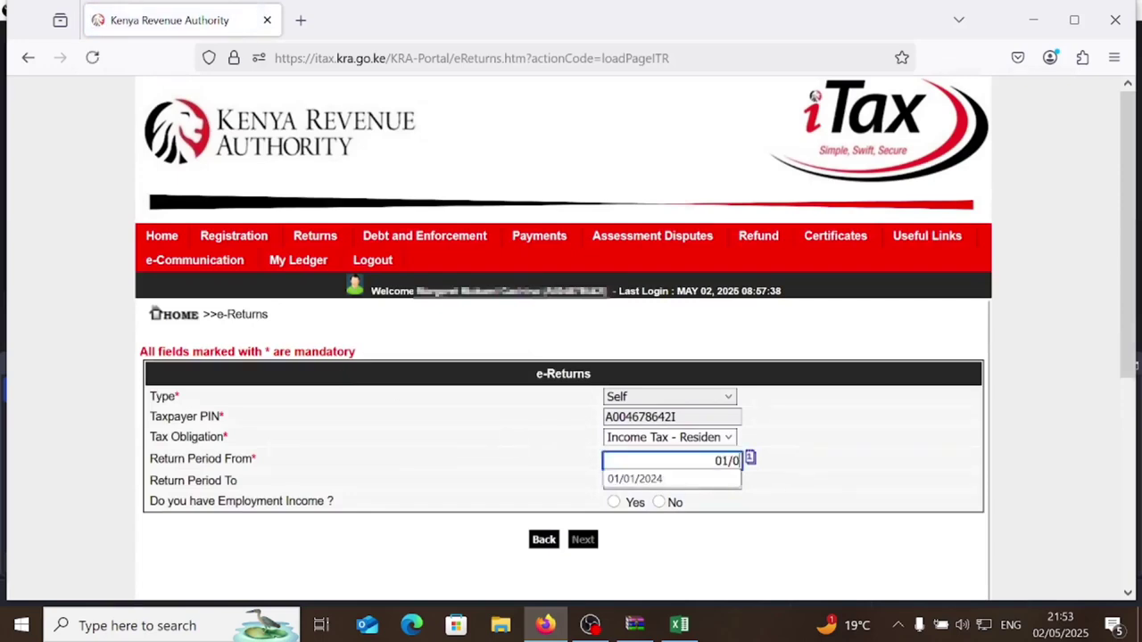
pyautogui.write('1/2024')
pyautogui.click(535, 455)
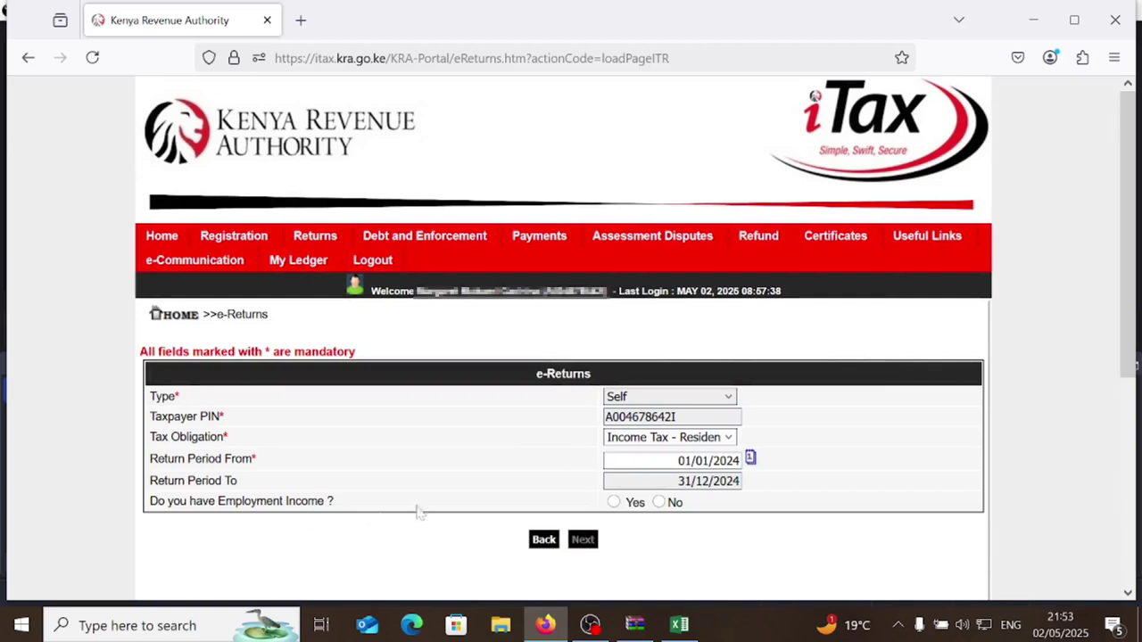
pyautogui.click(614, 502)
pyautogui.click(583, 541)
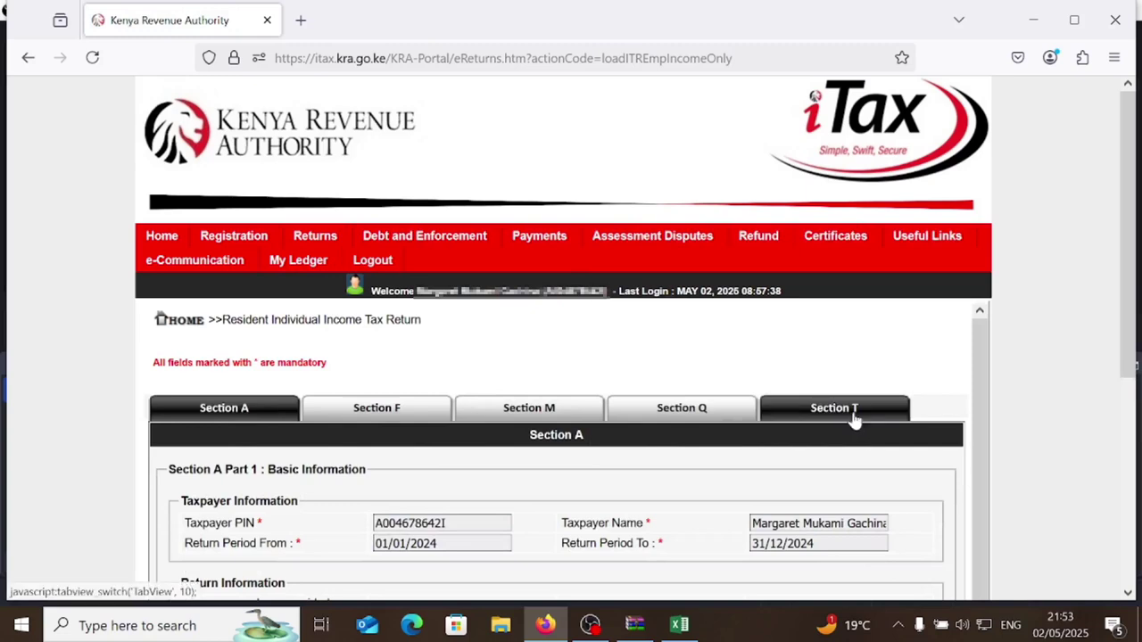
# - In Return Information, choose No for employer car, foreign income and mortgage, and Yes for life insurance
pyautogui.scroll(-1, 588, 469)
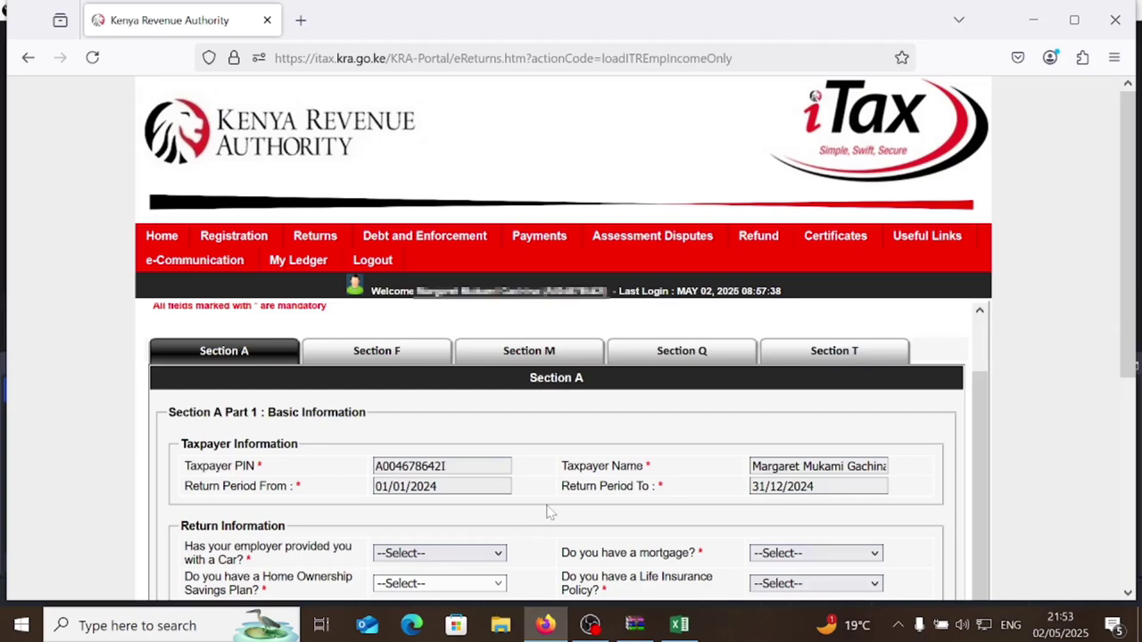
pyautogui.scroll(-2, 549, 512)
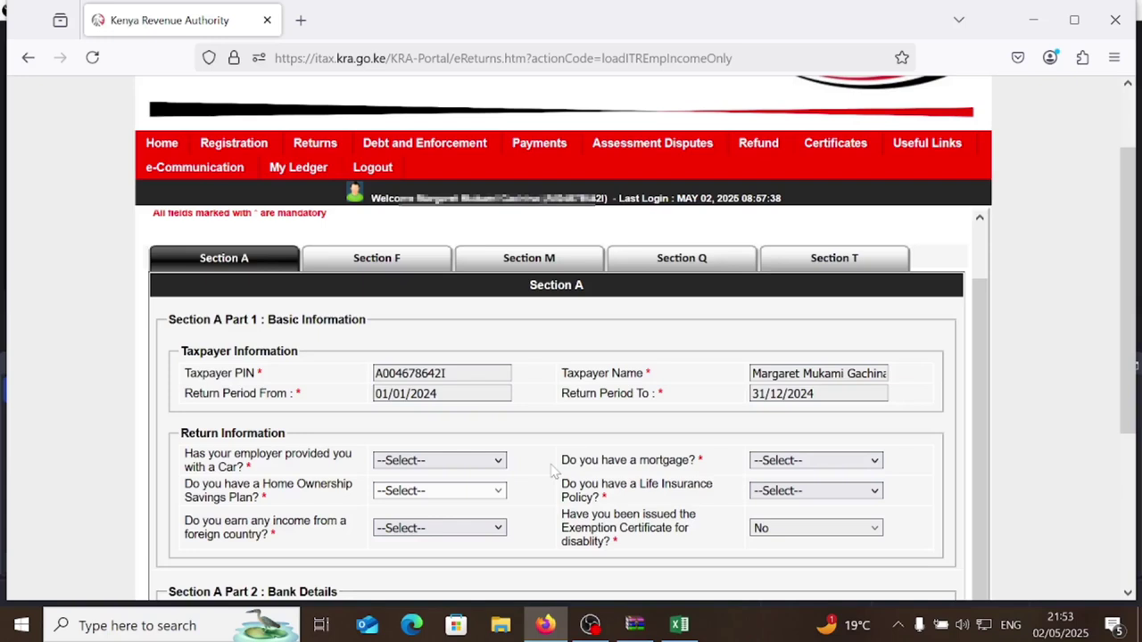
pyautogui.click(492, 463)
pyautogui.click(422, 528)
pyautogui.click(465, 531)
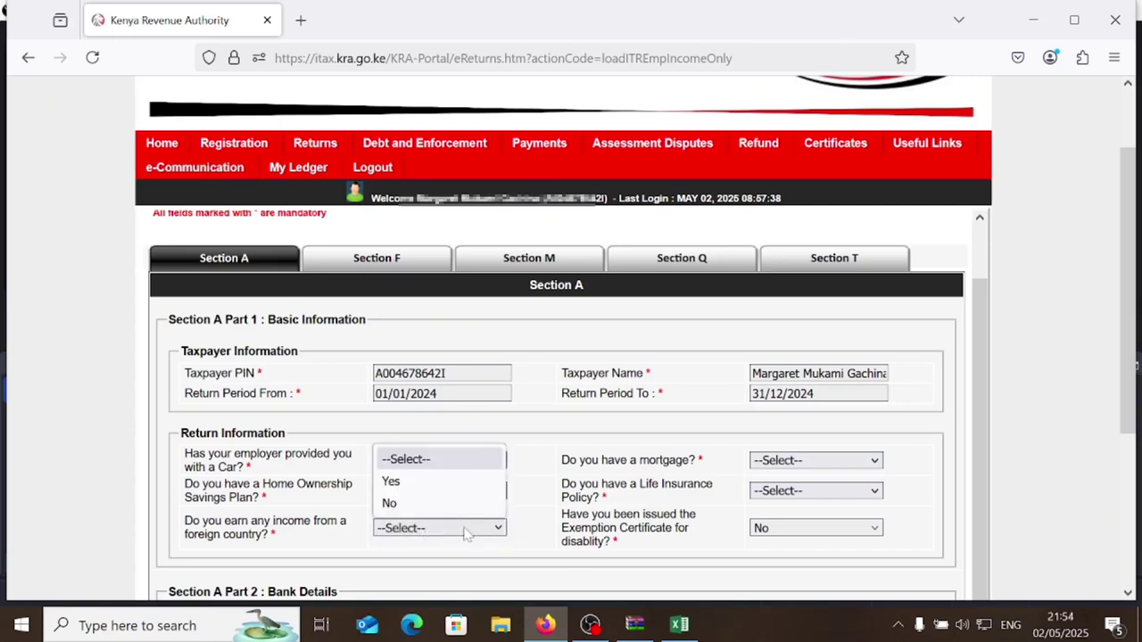
pyautogui.click(412, 505)
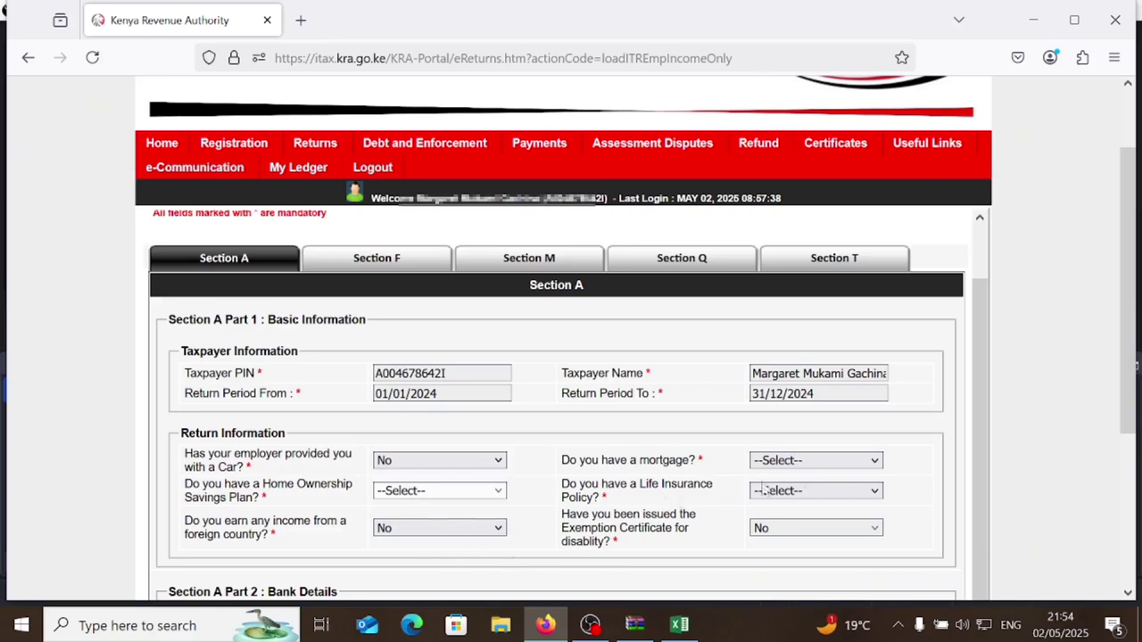
pyautogui.click(821, 461)
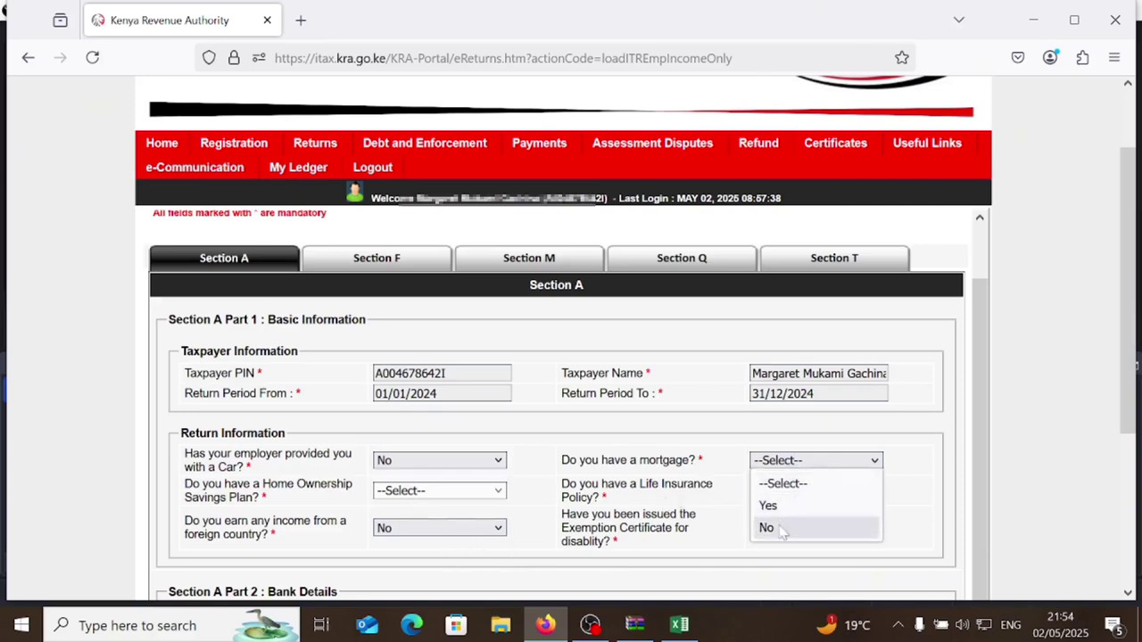
pyautogui.click(782, 528)
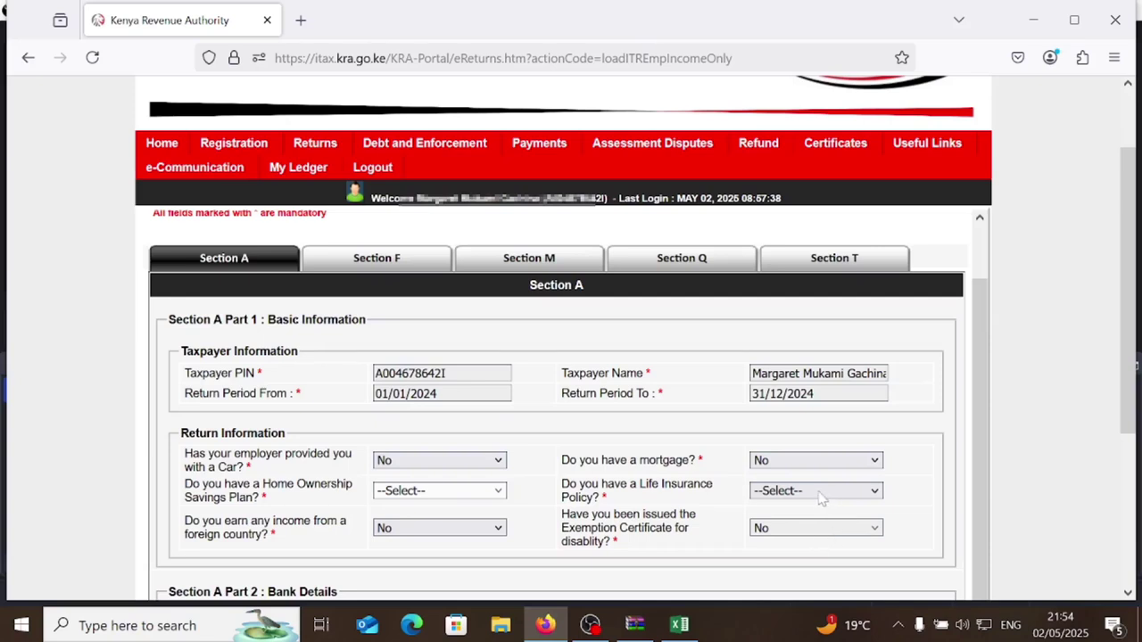
pyautogui.click(813, 498)
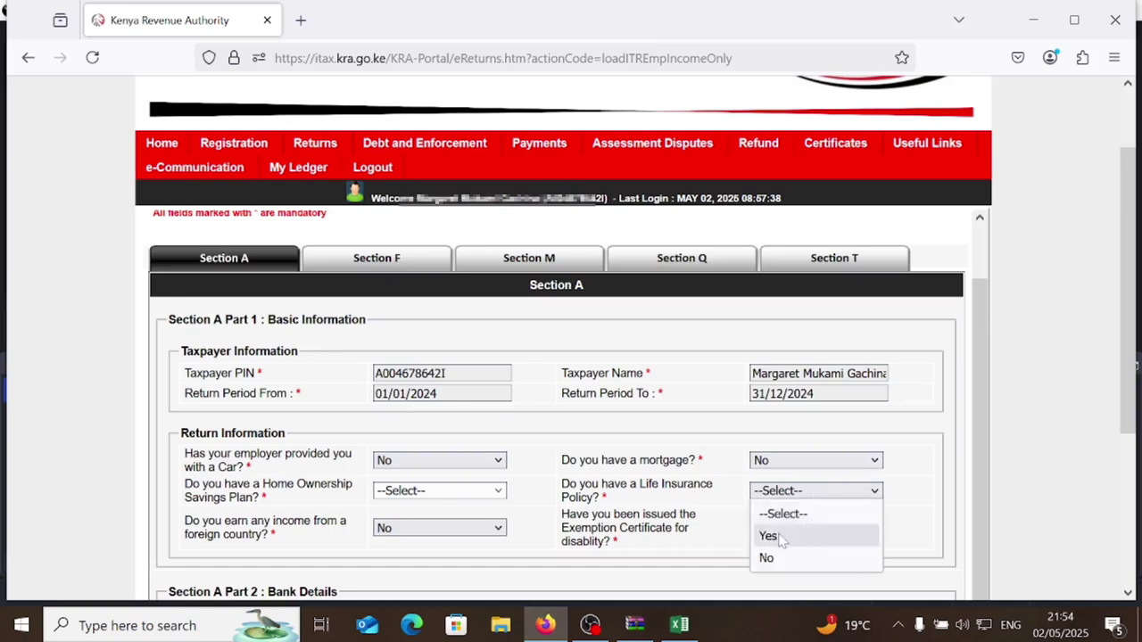
pyautogui.click(769, 536)
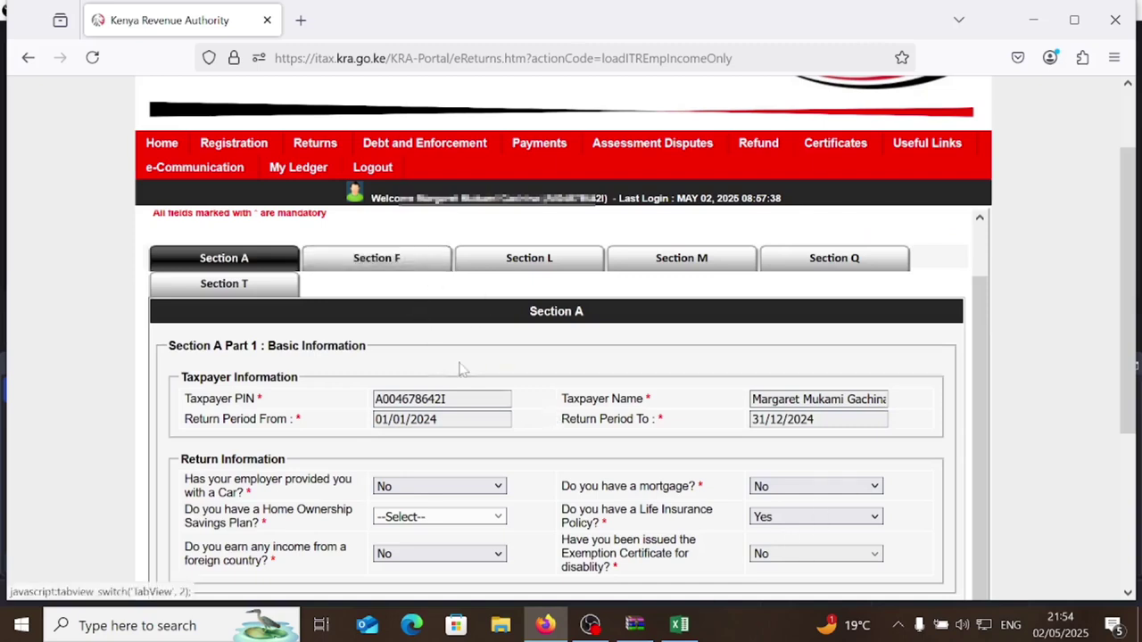
pyautogui.scroll(-3, 458, 369)
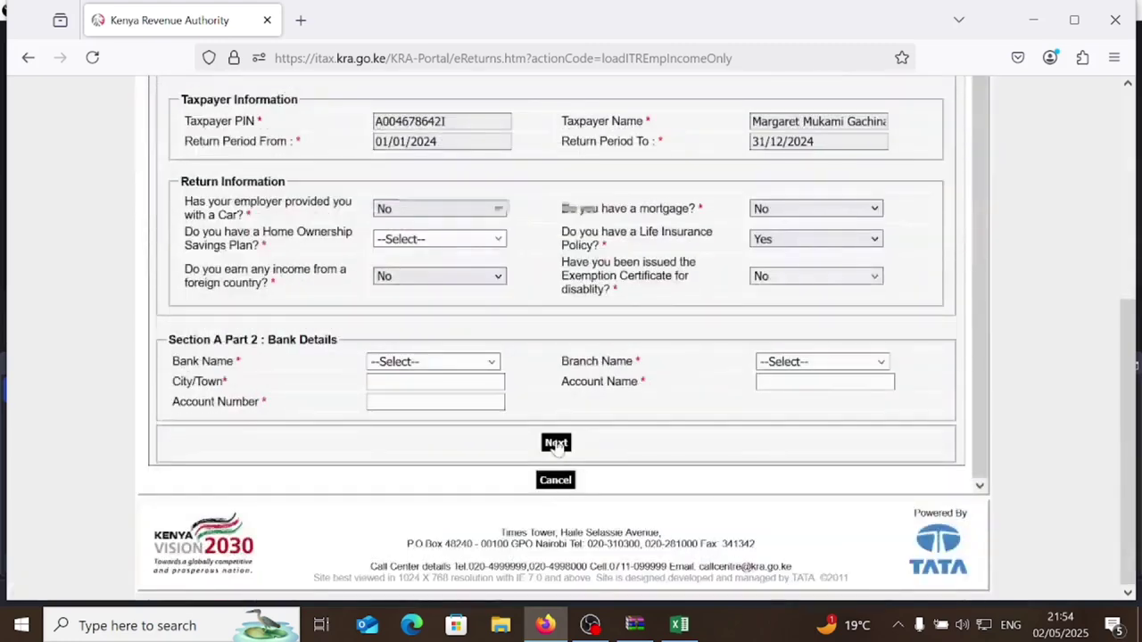
# - Move past Section F employment income to the Section L insurance relief section
pyautogui.click(556, 444)
pyautogui.scroll(1, 448, 419)
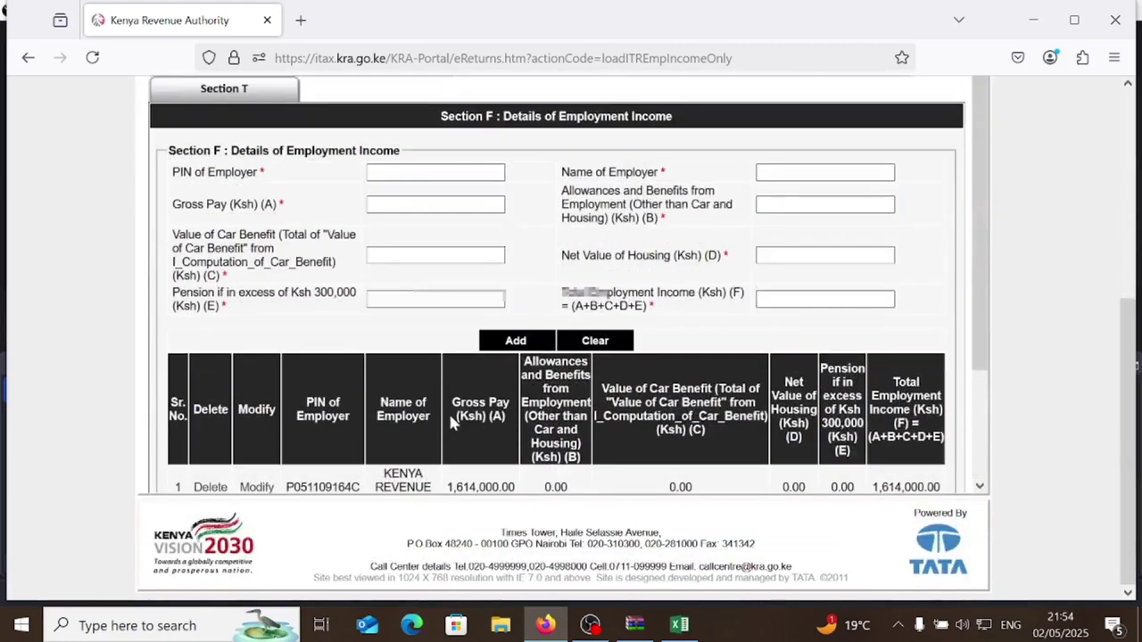
pyautogui.scroll(2, 451, 422)
pyautogui.scroll(-2, 464, 447)
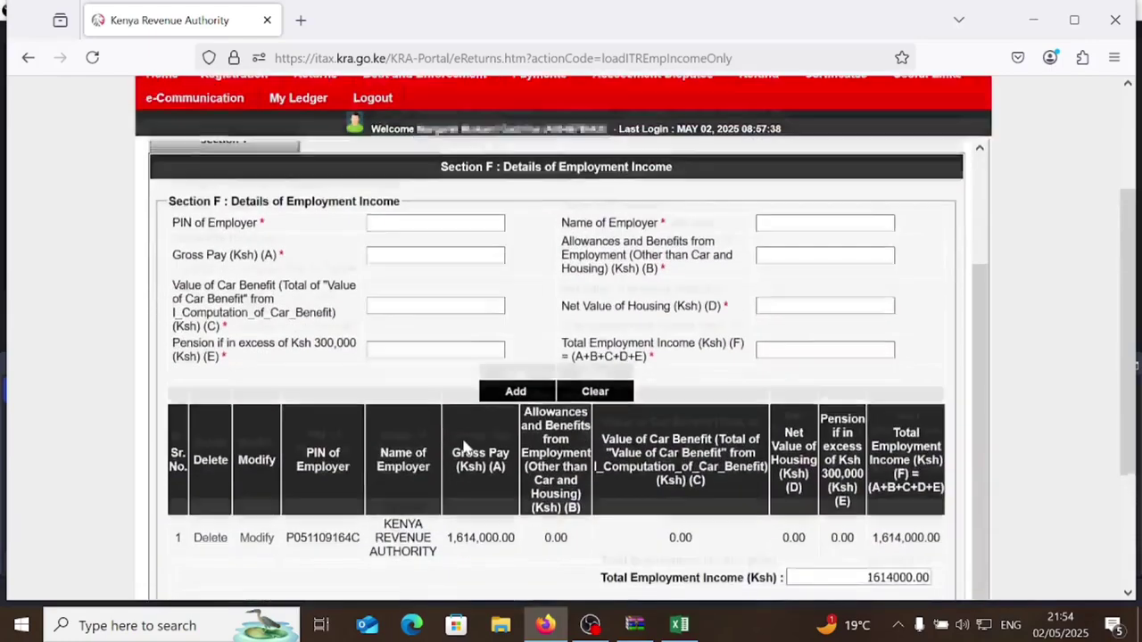
pyautogui.scroll(-2, 464, 447)
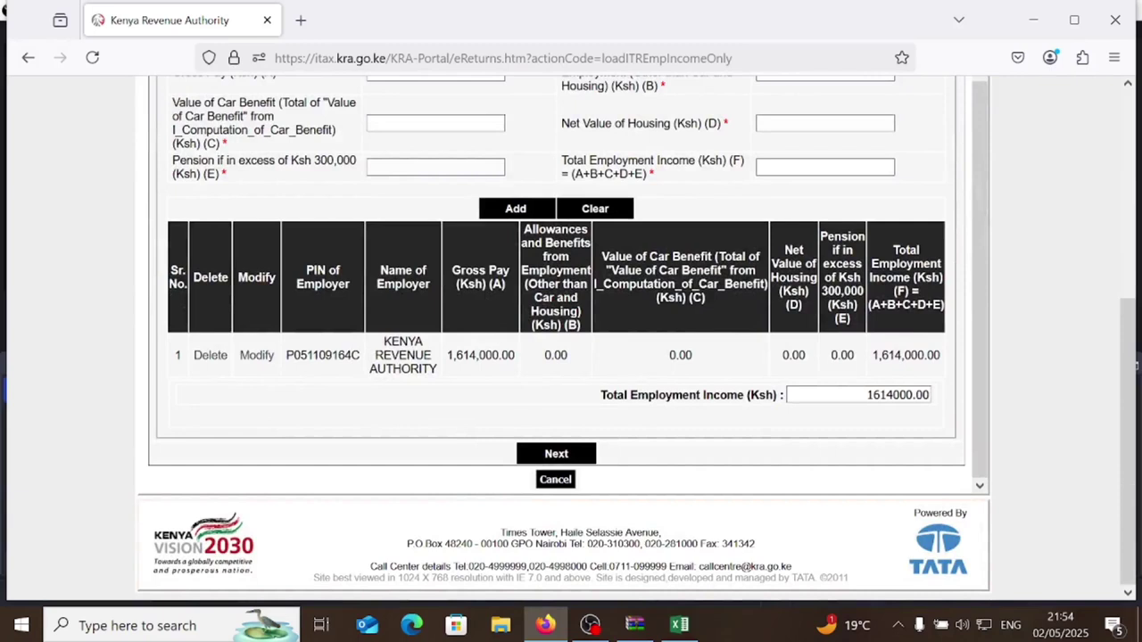
pyautogui.click(556, 457)
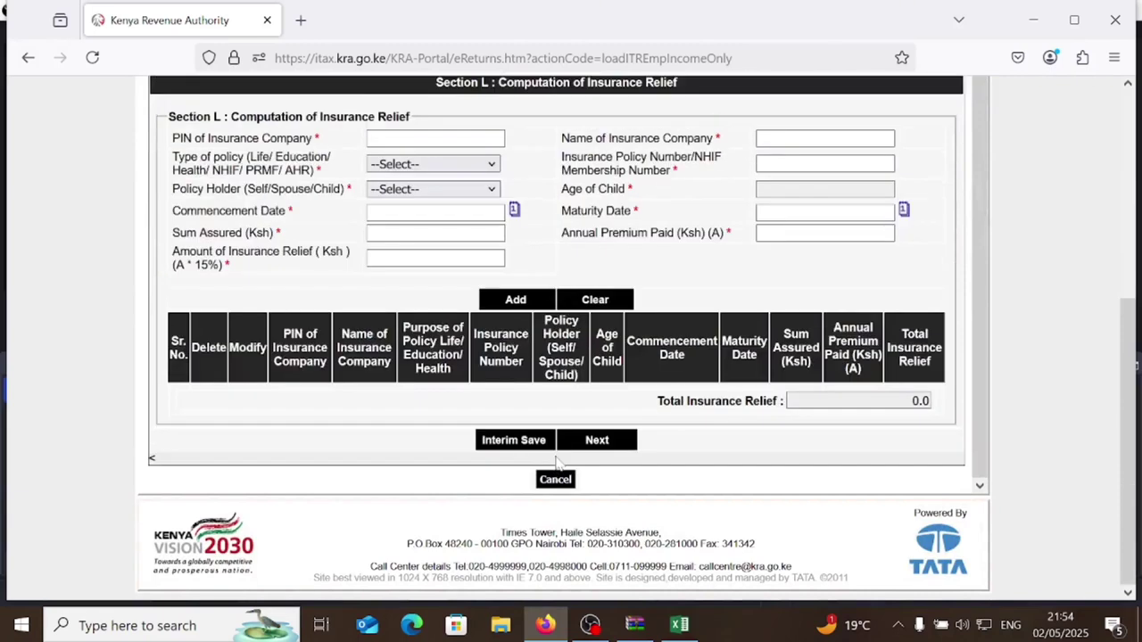
pyautogui.scroll(3, 554, 450)
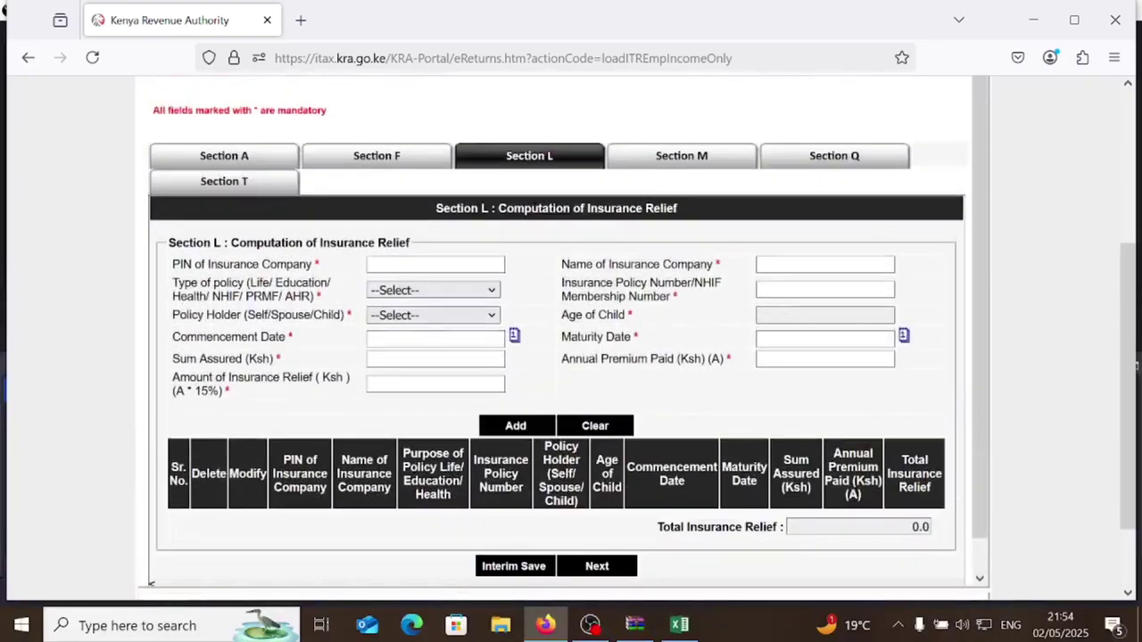
pyautogui.scroll(2, 555, 451)
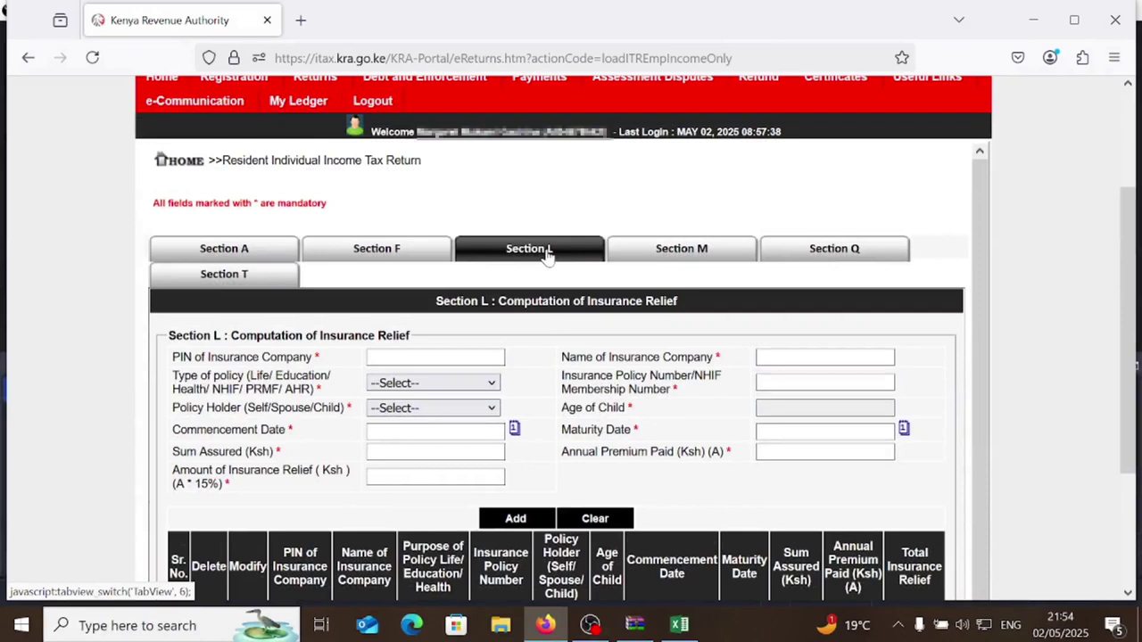
pyautogui.scroll(-1, 598, 407)
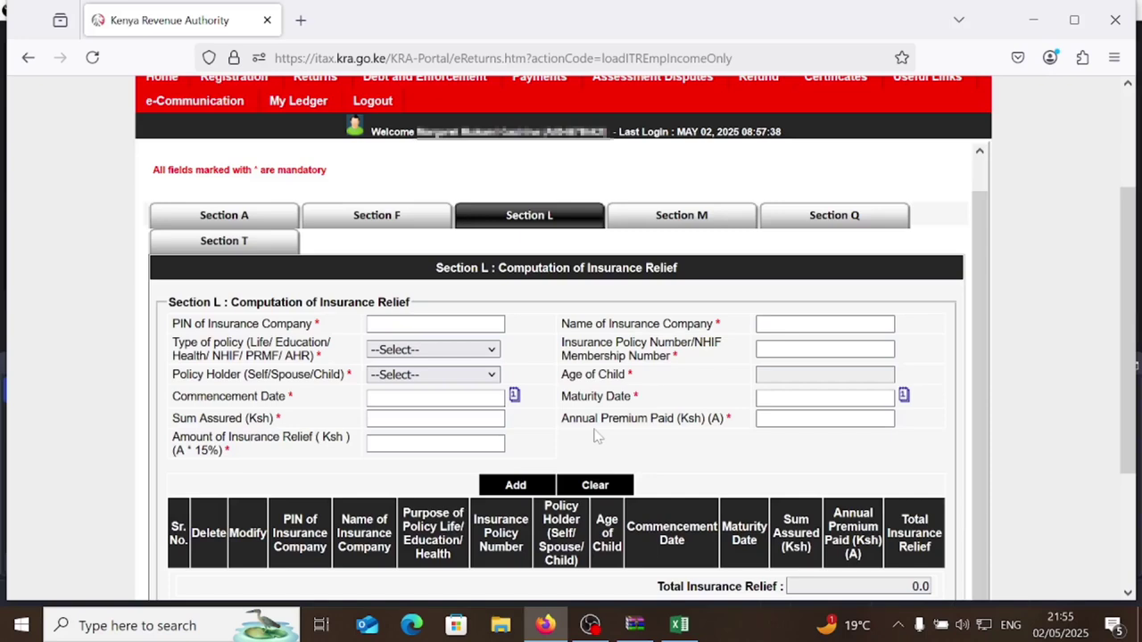
# - Enter the insurance company's PIN, choose NHIF policy type and fill in the membership number
pyautogui.click(435, 324)
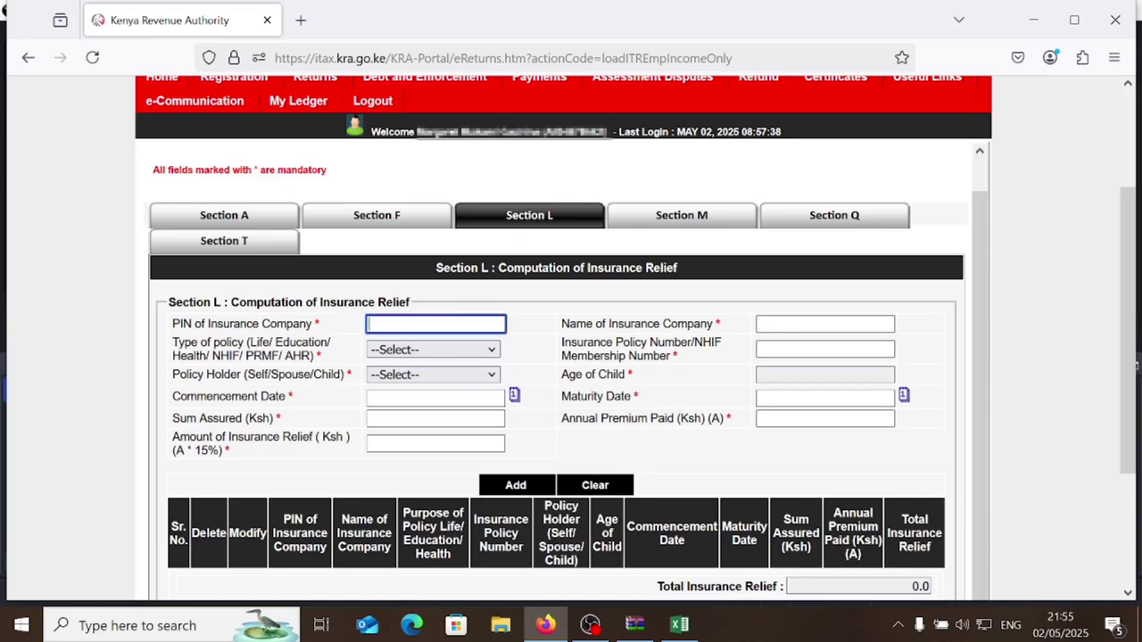
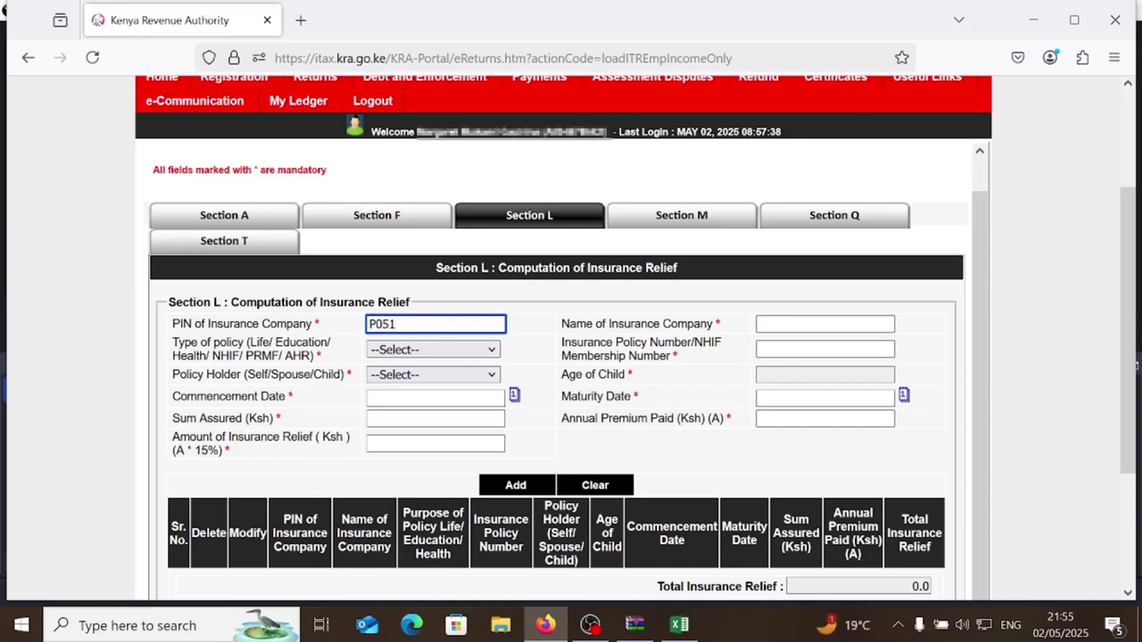
pyautogui.press('Tab')
pyautogui.click(473, 357)
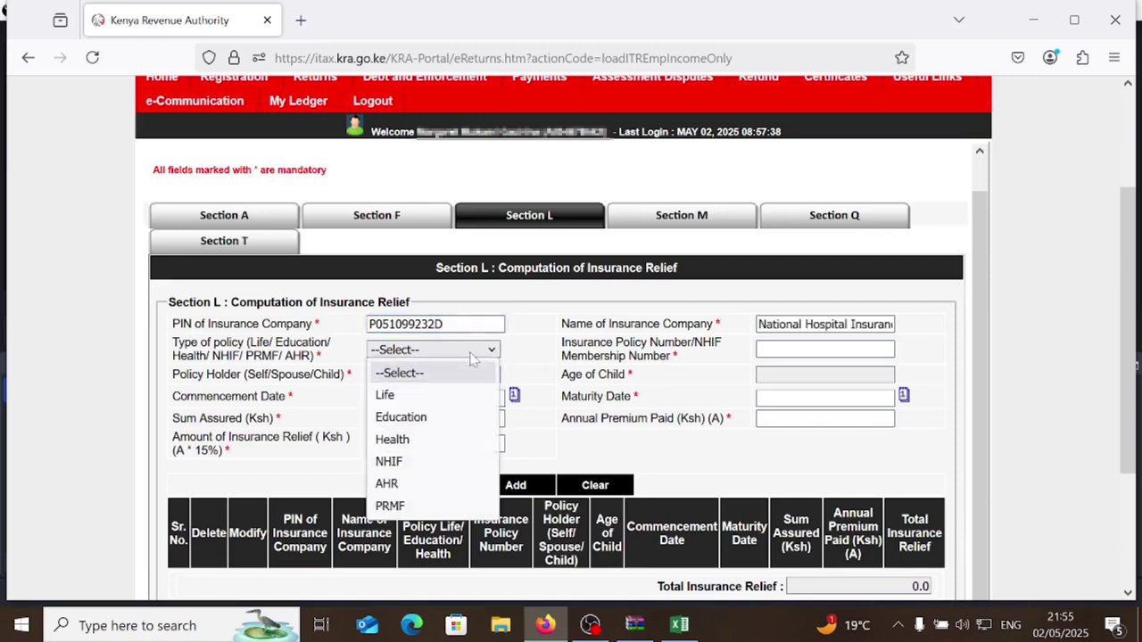
pyautogui.click(389, 462)
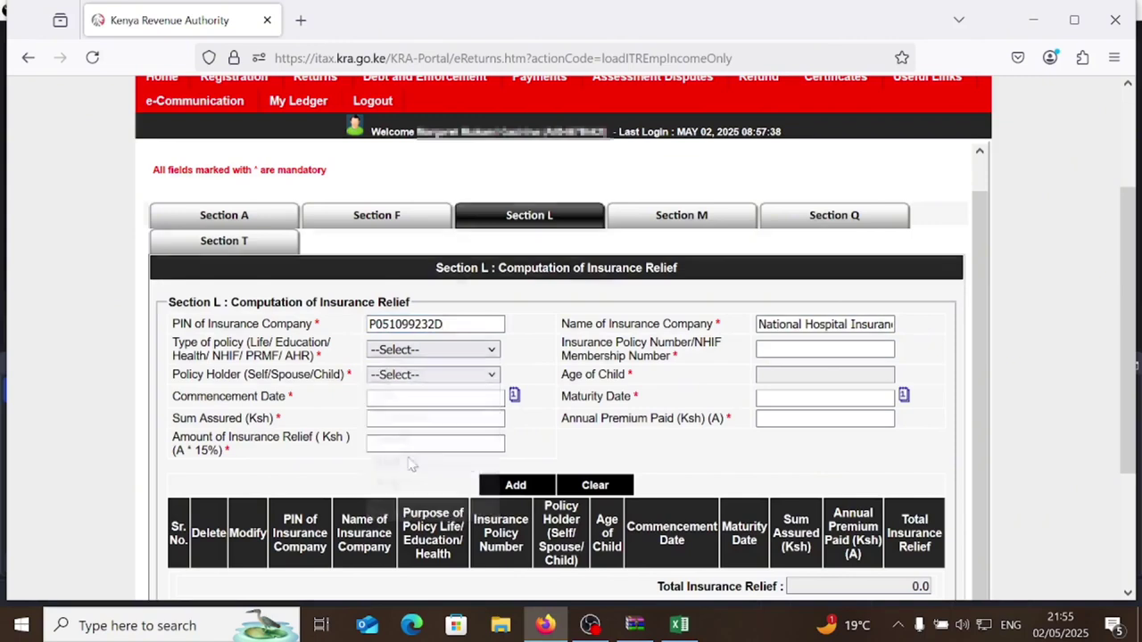
pyautogui.click(825, 353)
pyautogui.write('12345')
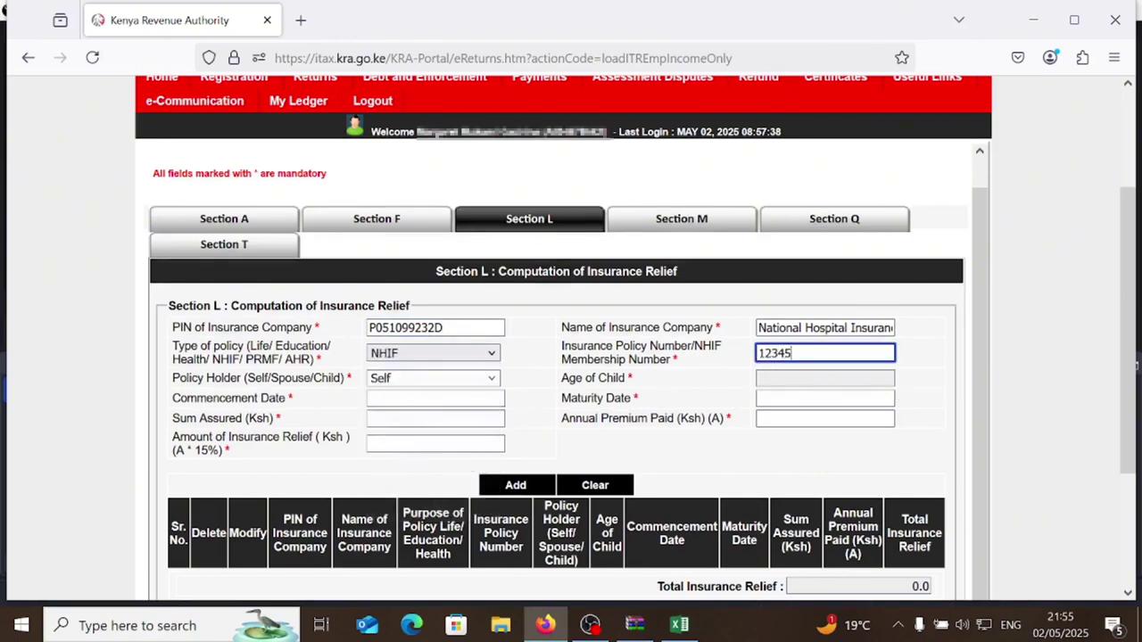
pyautogui.click(616, 400)
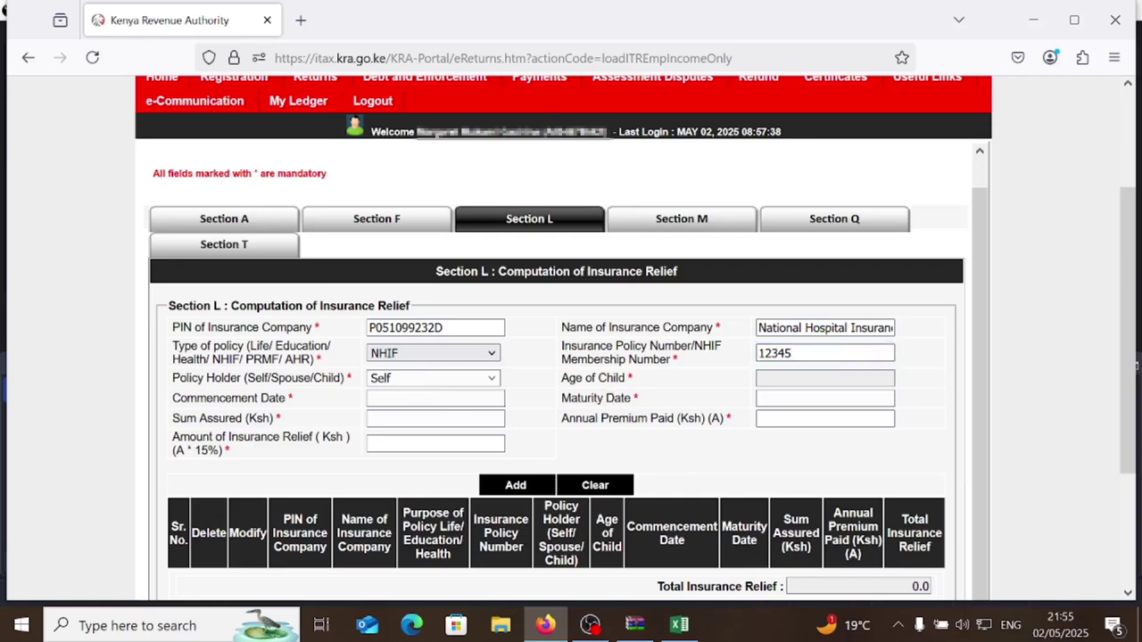
# - Enter a 20,400 annual premium and add the NHIF entry, giving 3,060.00 relief
pyautogui.click(824, 419)
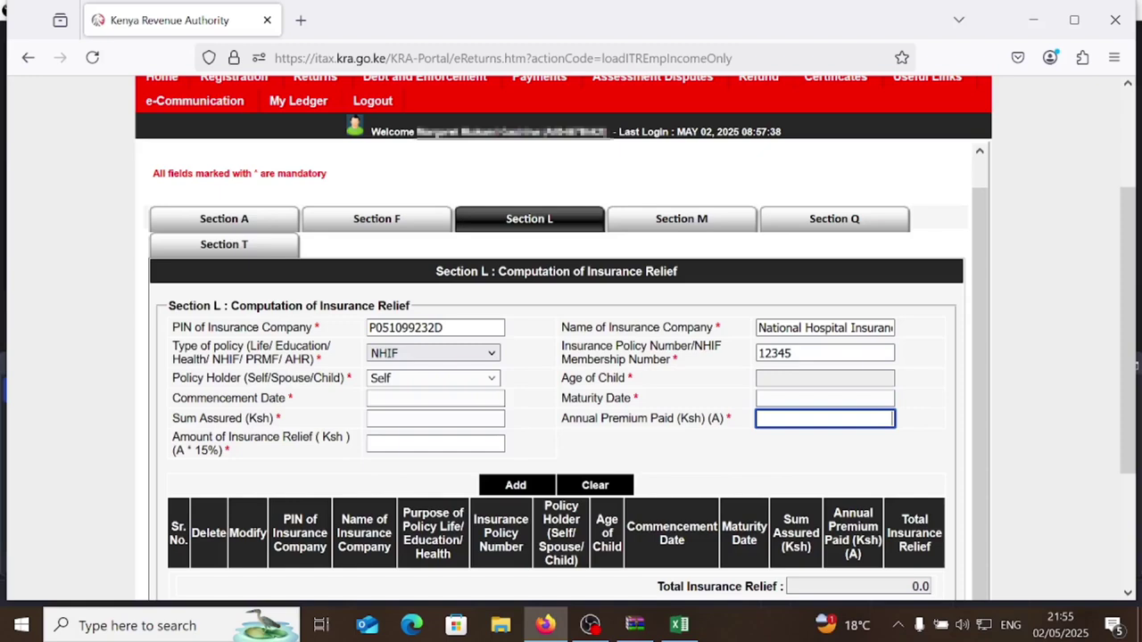
pyautogui.write('20,400')
pyautogui.click(690, 438)
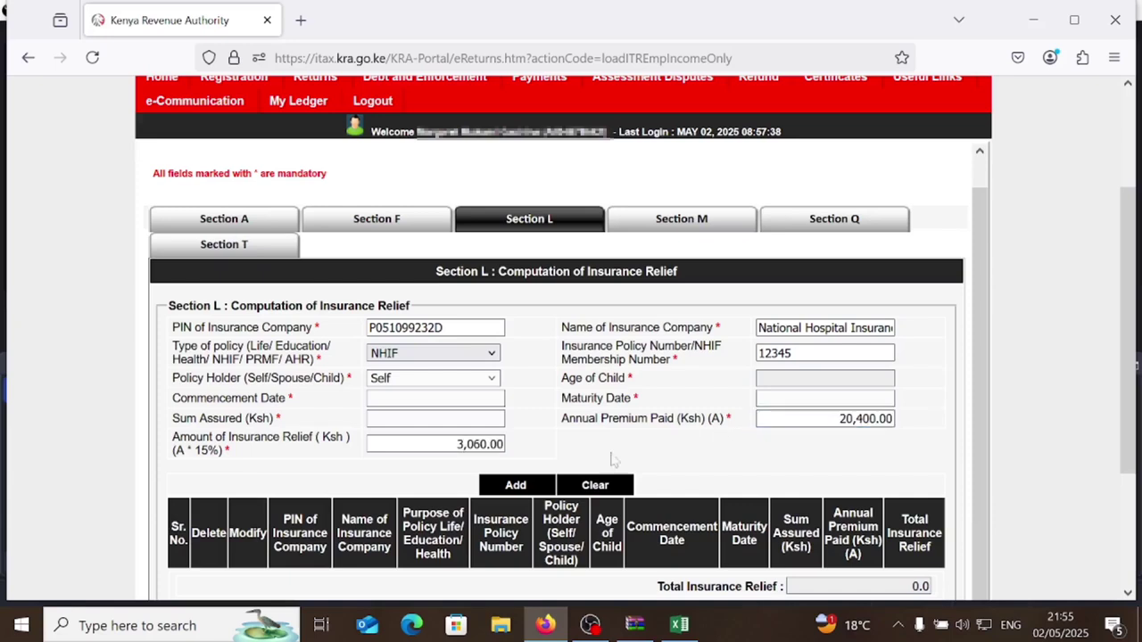
pyautogui.click(515, 489)
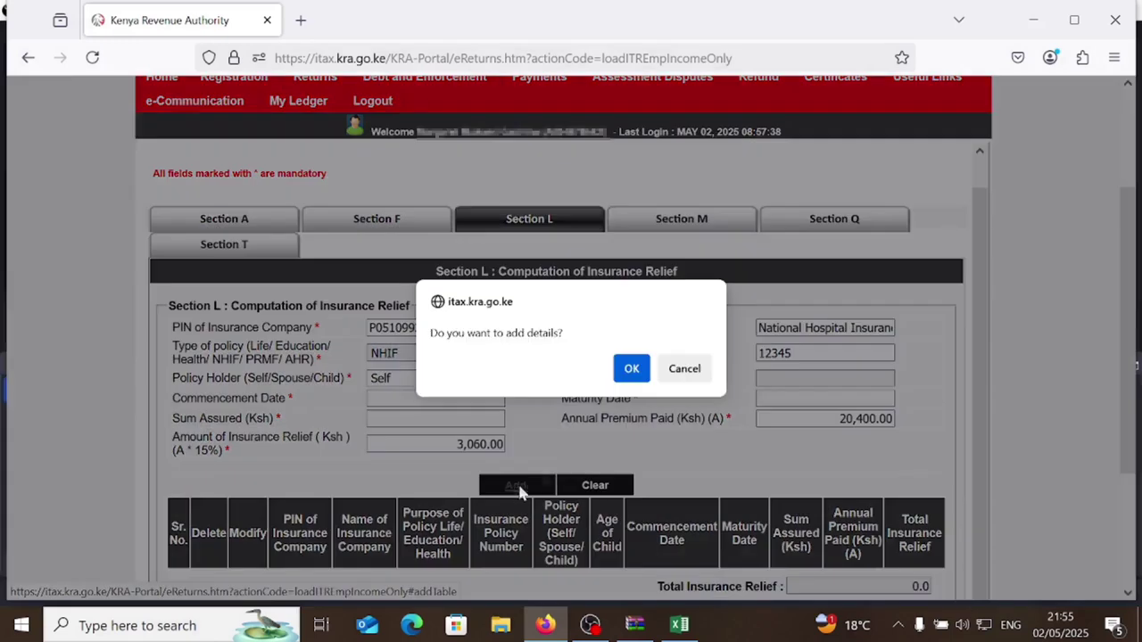
pyautogui.click(631, 369)
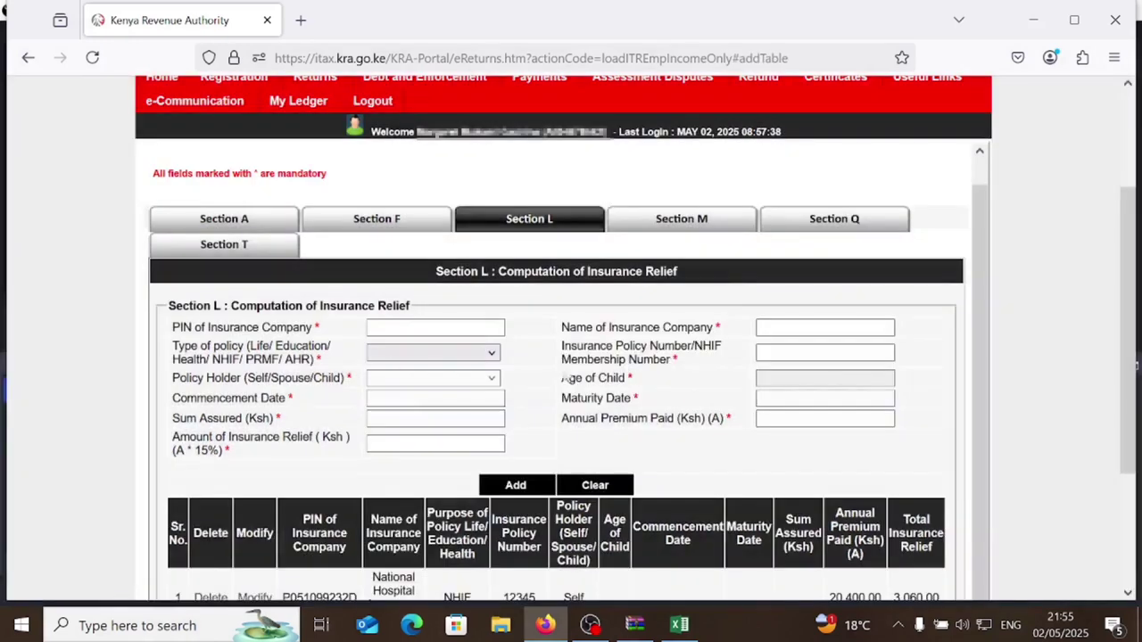
# - Add an AHR policy with a 17,055 annual premium to the insurance relief table
pyautogui.scroll(-1, 525, 473)
pyautogui.scroll(-2, 482, 562)
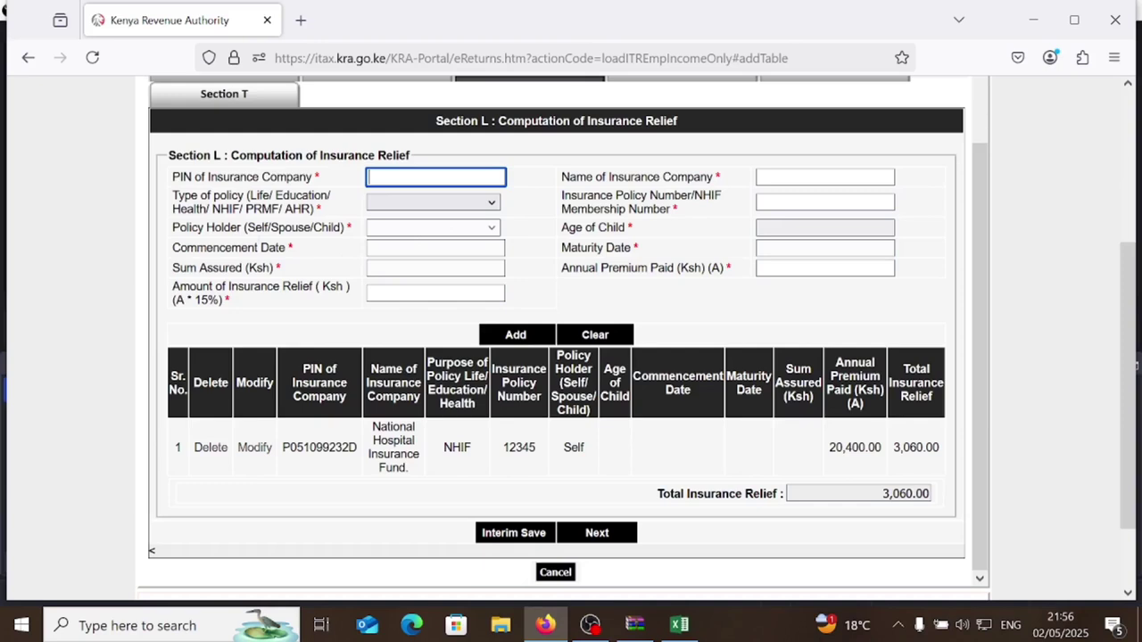
pyautogui.click(454, 205)
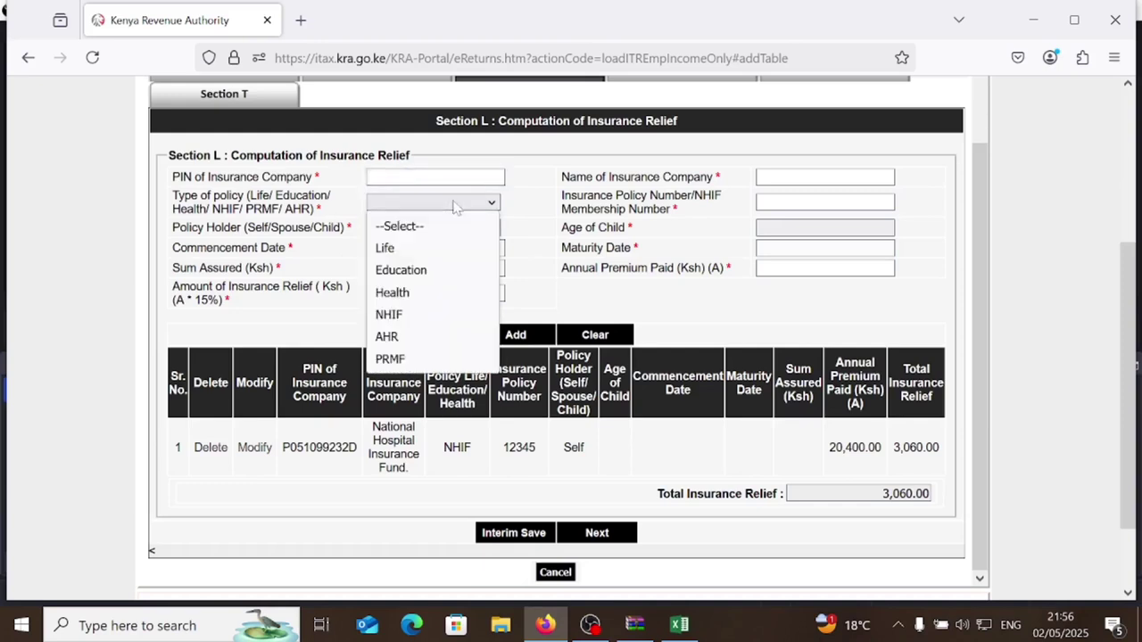
pyautogui.click(392, 339)
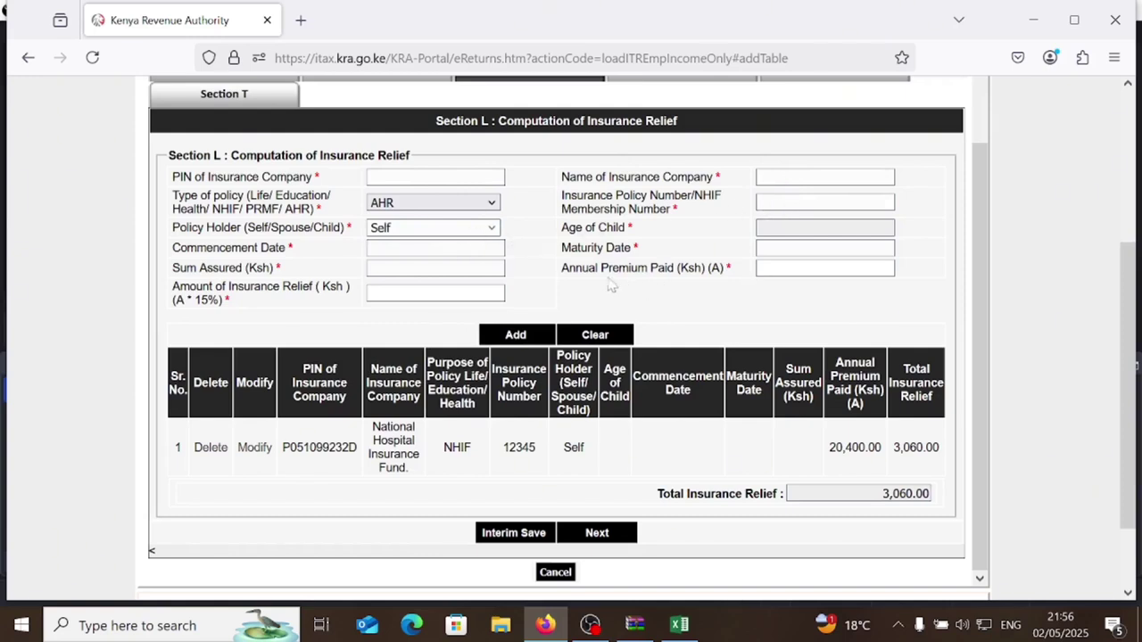
pyautogui.click(826, 269)
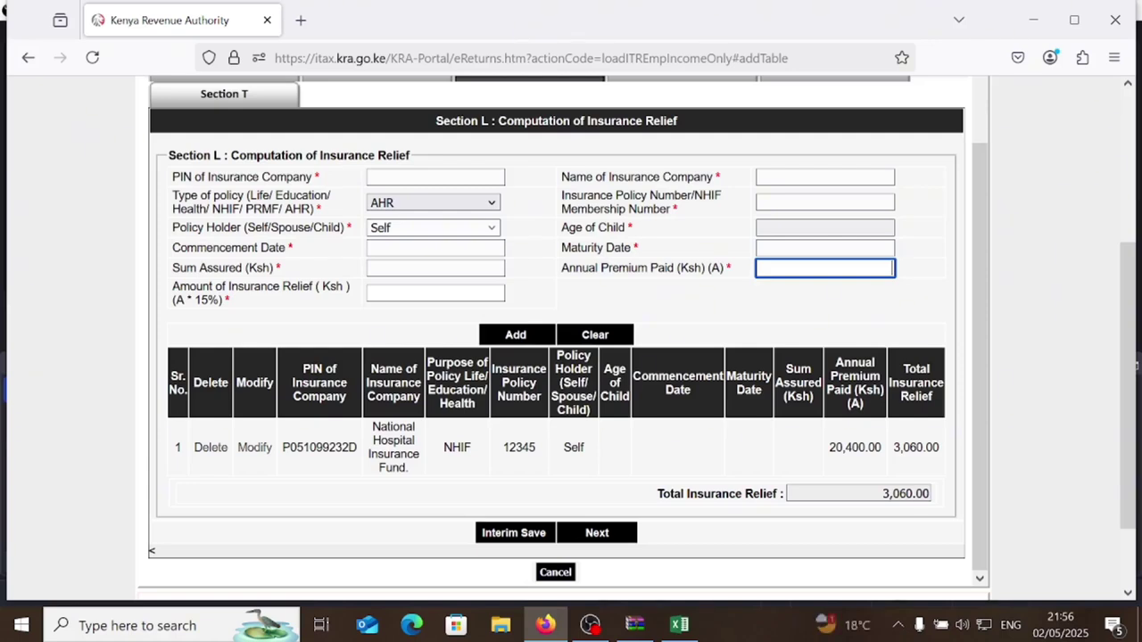
pyautogui.write('17')
pyautogui.write('055')
pyautogui.click(701, 320)
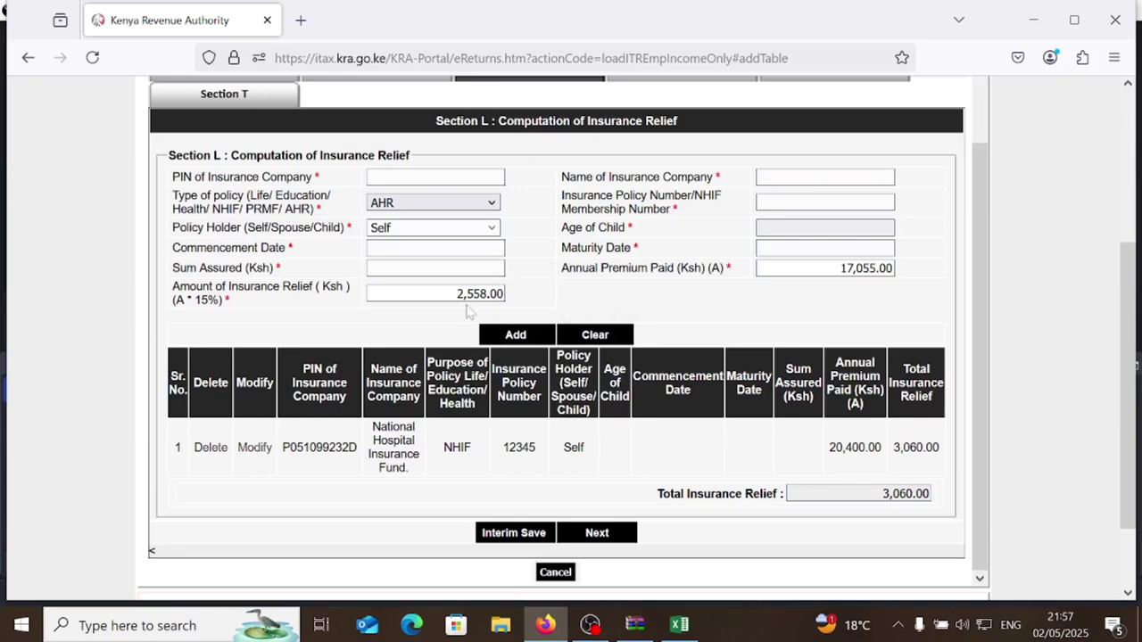
pyautogui.click(518, 337)
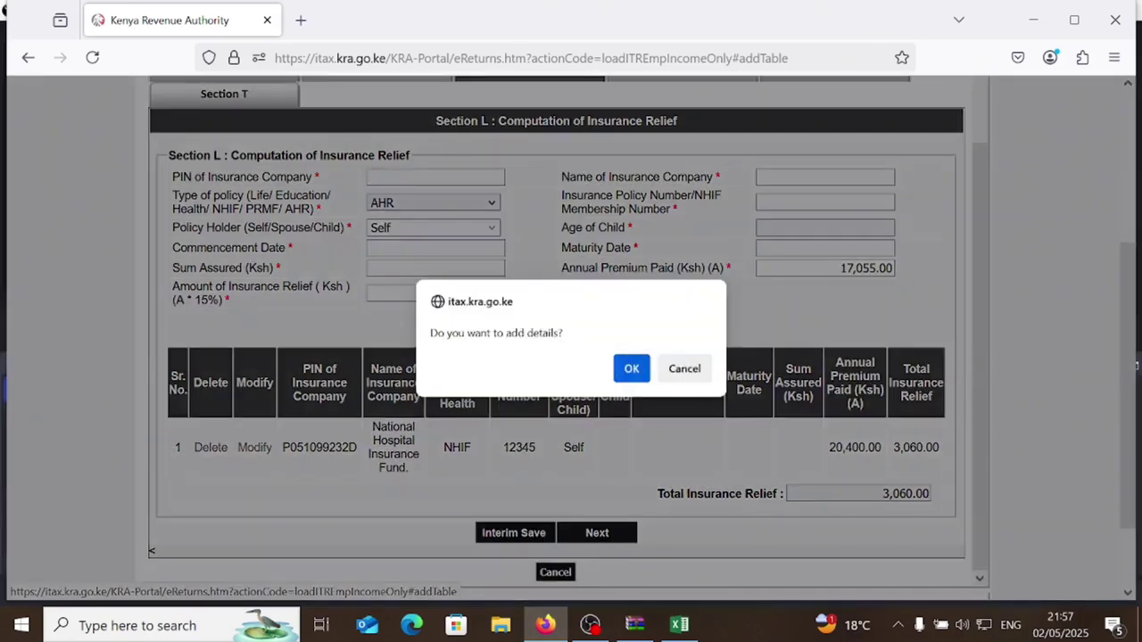
pyautogui.click(632, 367)
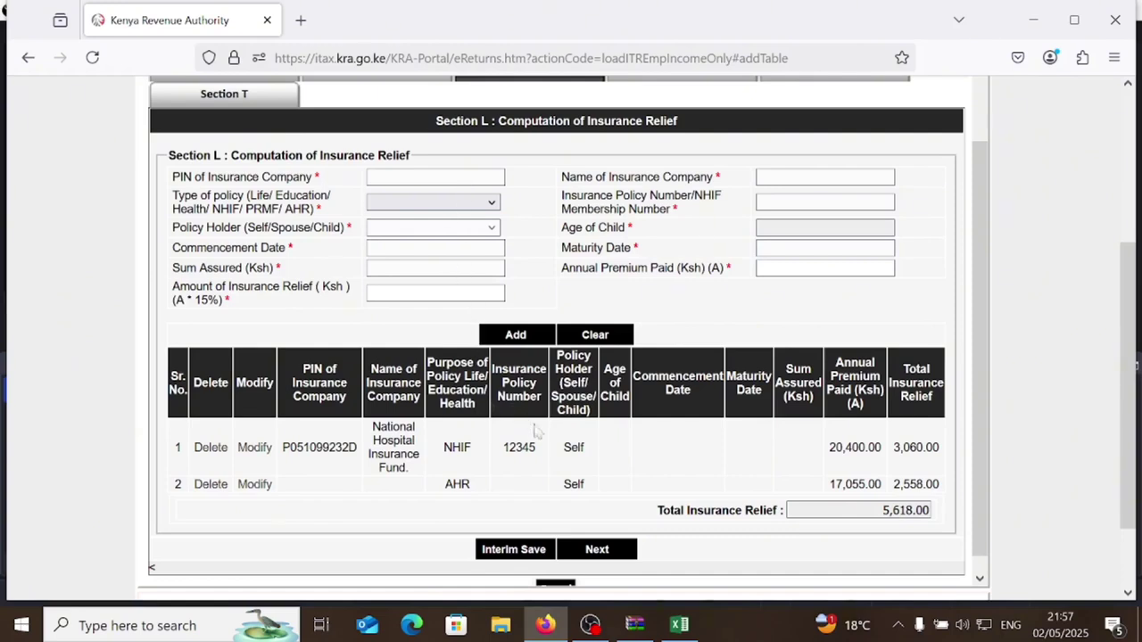
pyautogui.click(596, 549)
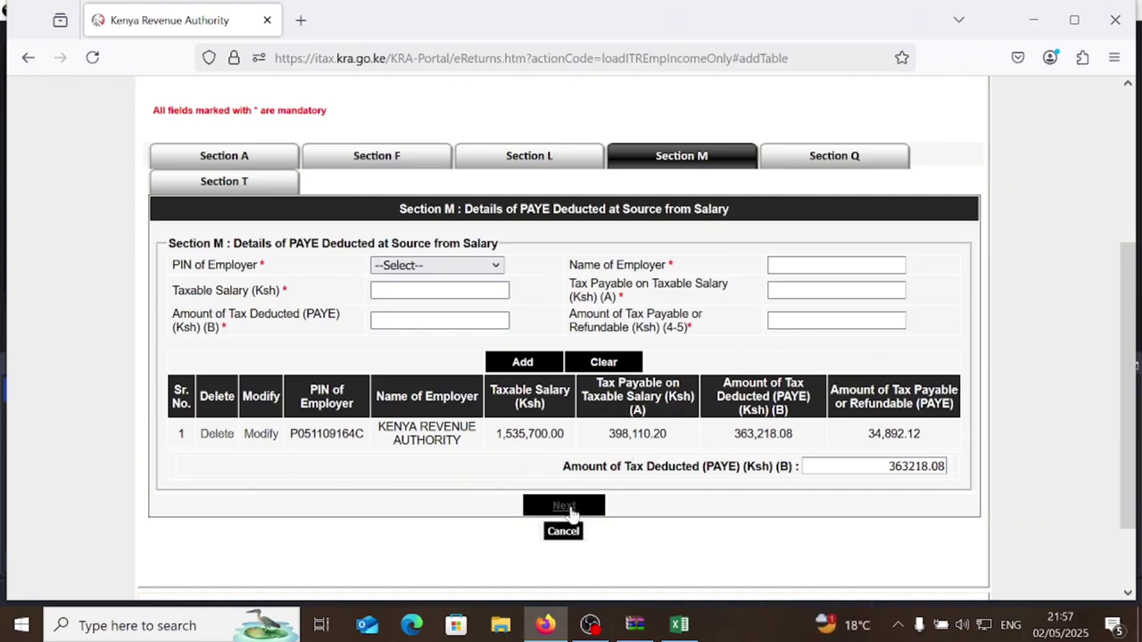
# - Continue from the PAYE section through advance tax to the Section T computation
pyautogui.click(563, 505)
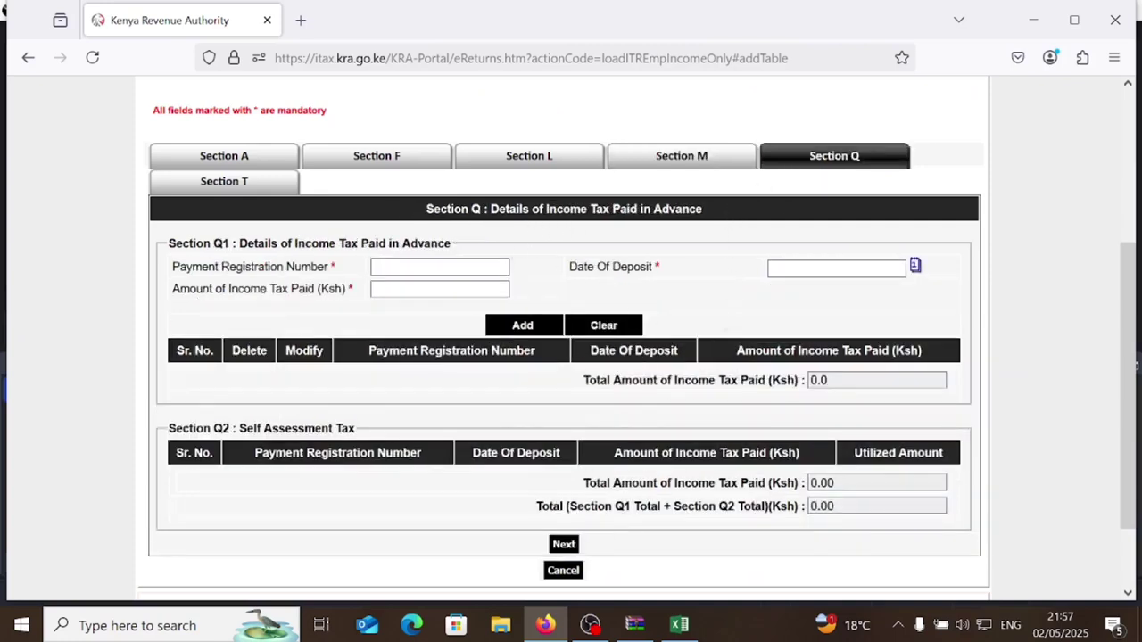
pyautogui.click(564, 544)
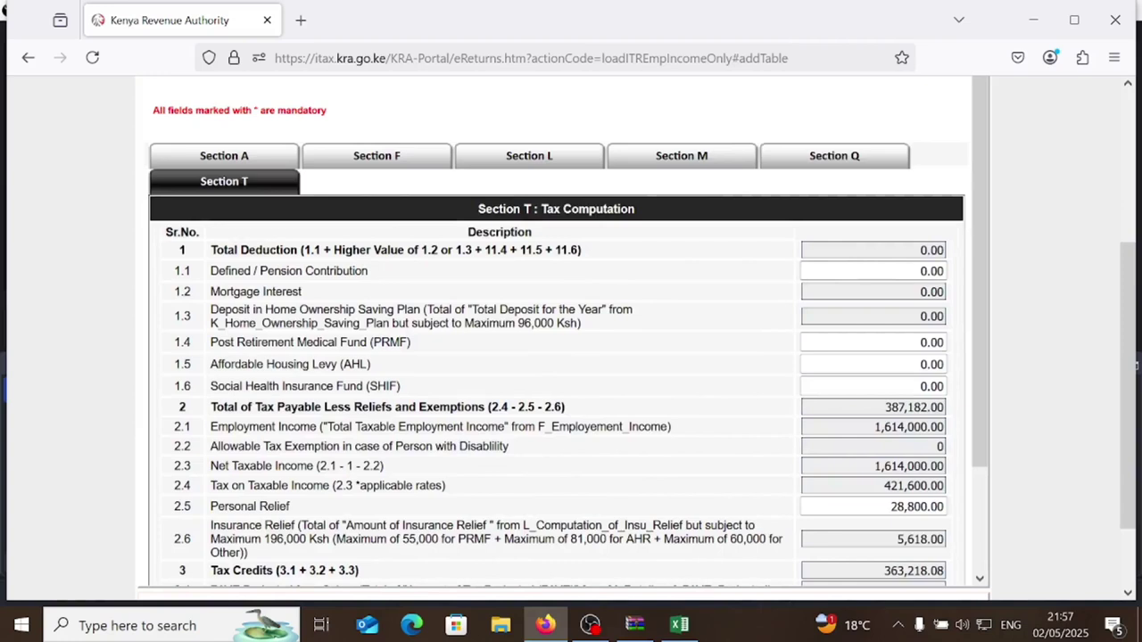
# - Enter 54,200 as the defined pension contribution in field 1.1
pyautogui.click(873, 270)
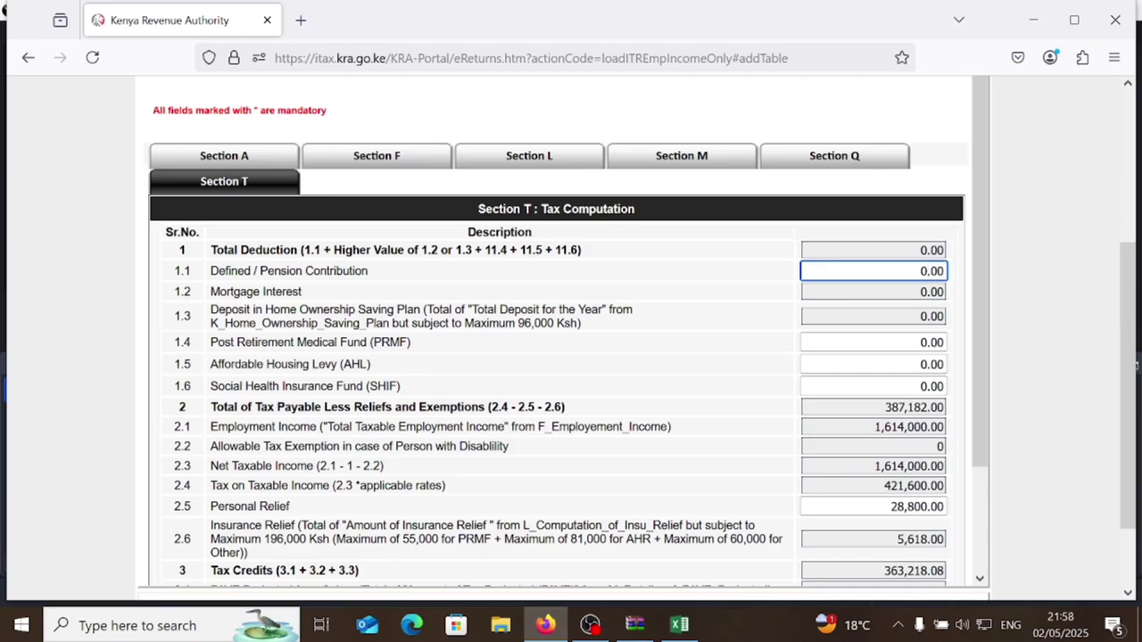
pyautogui.press('BackSpace')
pyautogui.write('54200')
pyautogui.press('Tab')
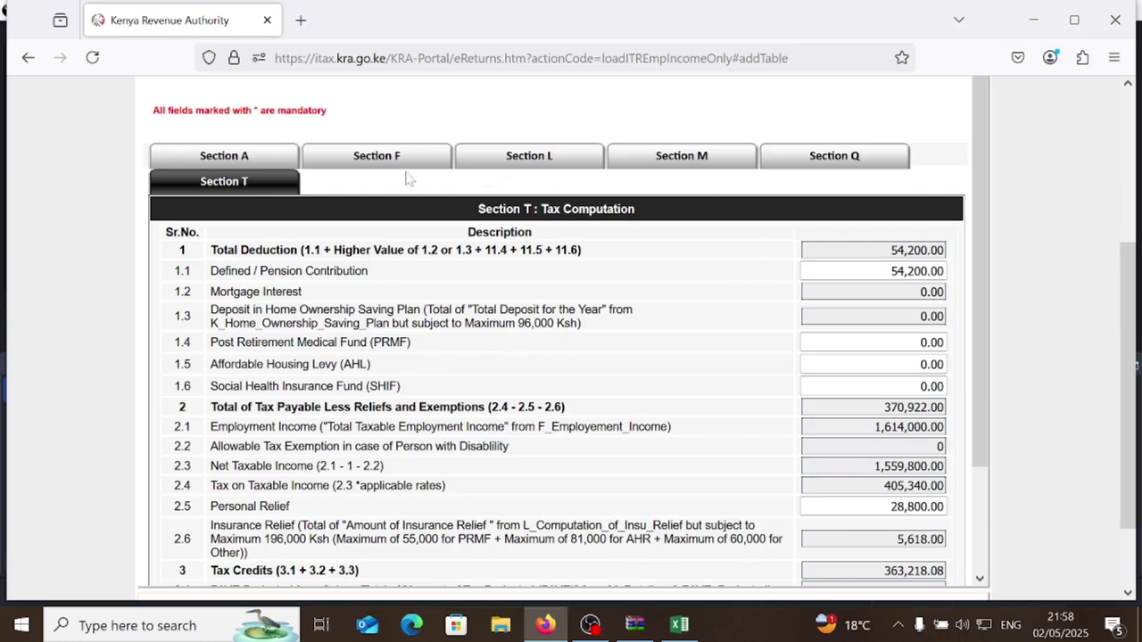
# - Review the Section L insurance entries, then return to the Section T tax computation
pyautogui.click(507, 160)
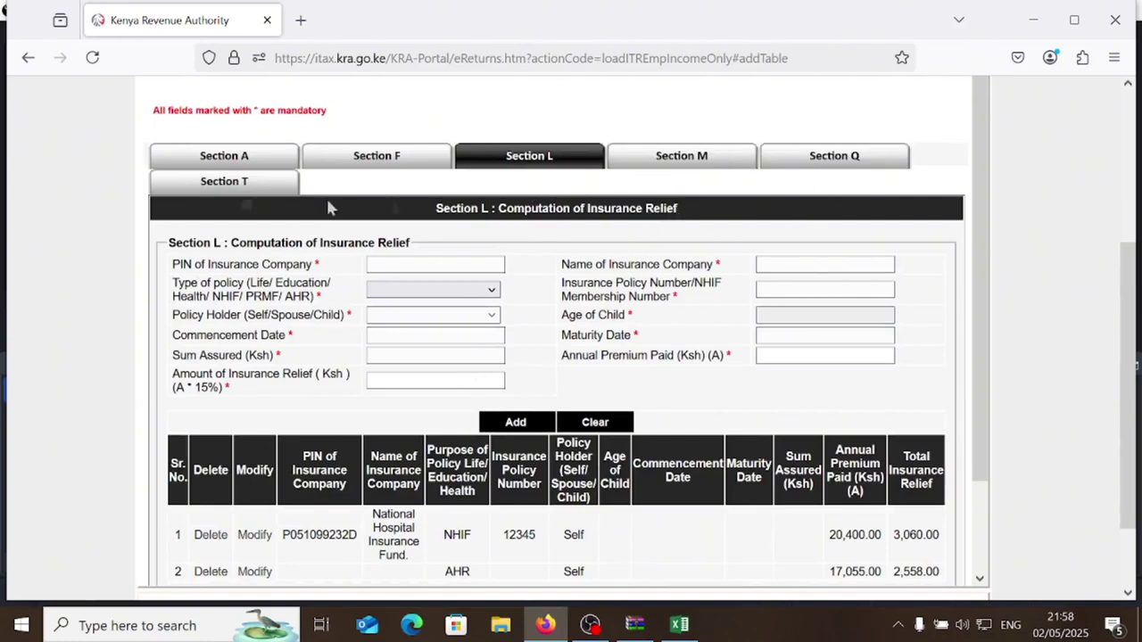
pyautogui.click(224, 182)
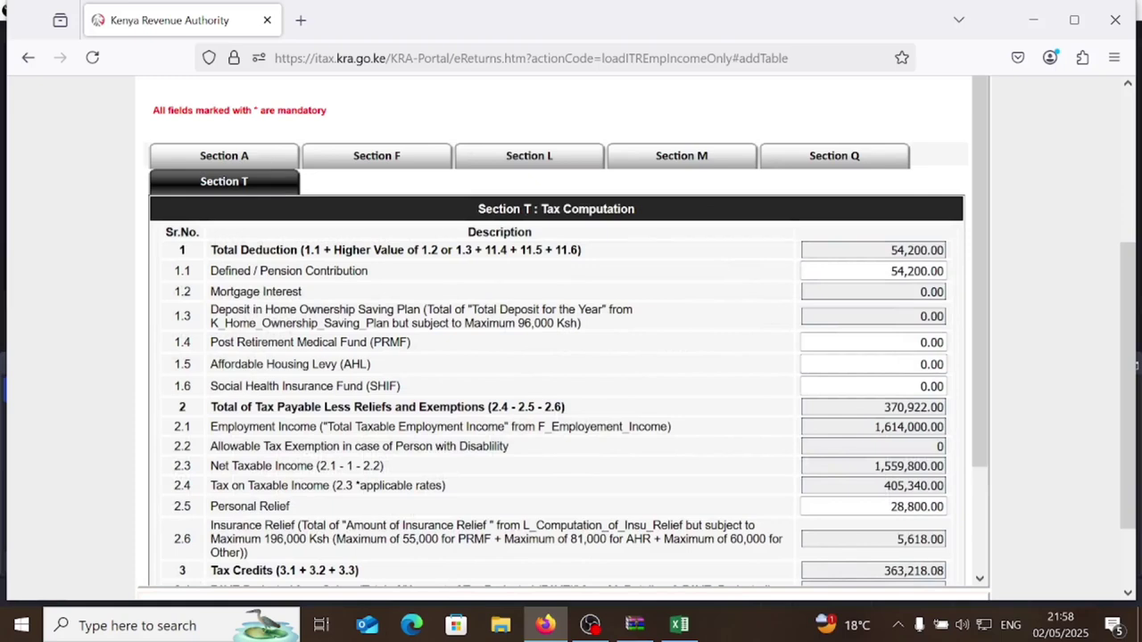
pyautogui.click(928, 348)
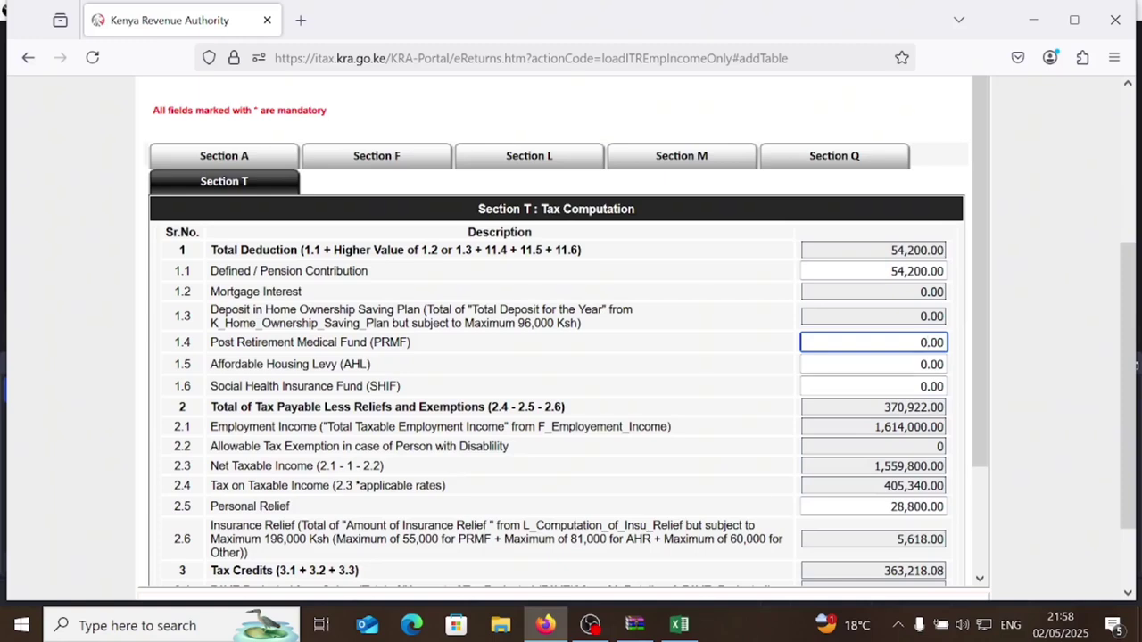
# - Enter 16,580 Affordable Housing Levy in field 1.5 and 9,100 SHIF in field 1.6
pyautogui.click(928, 365)
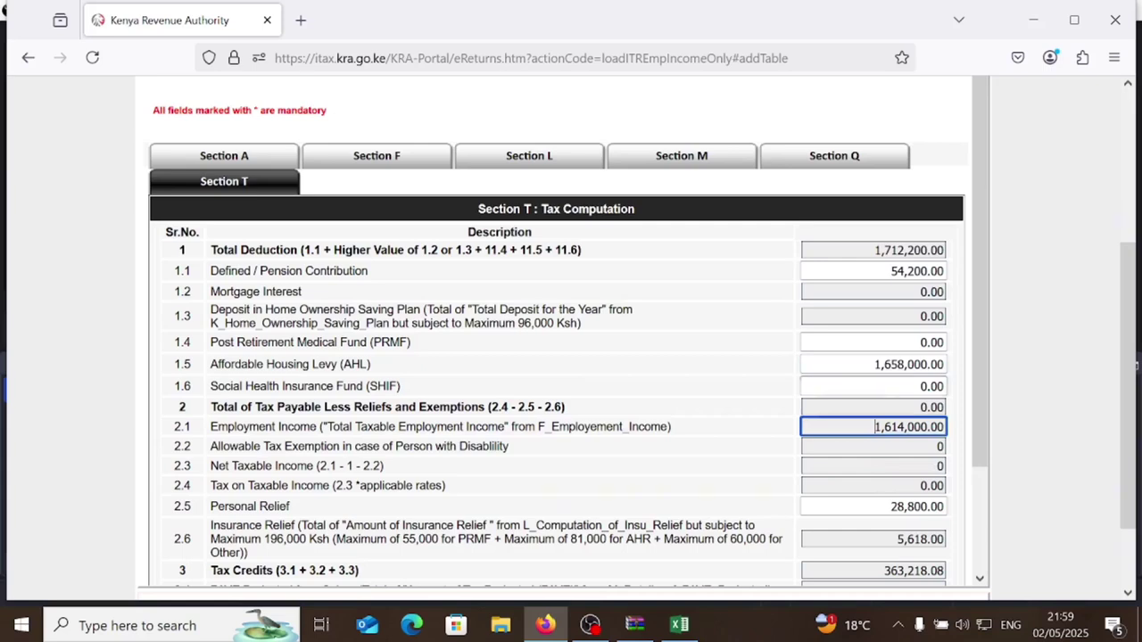
pyautogui.click(921, 386)
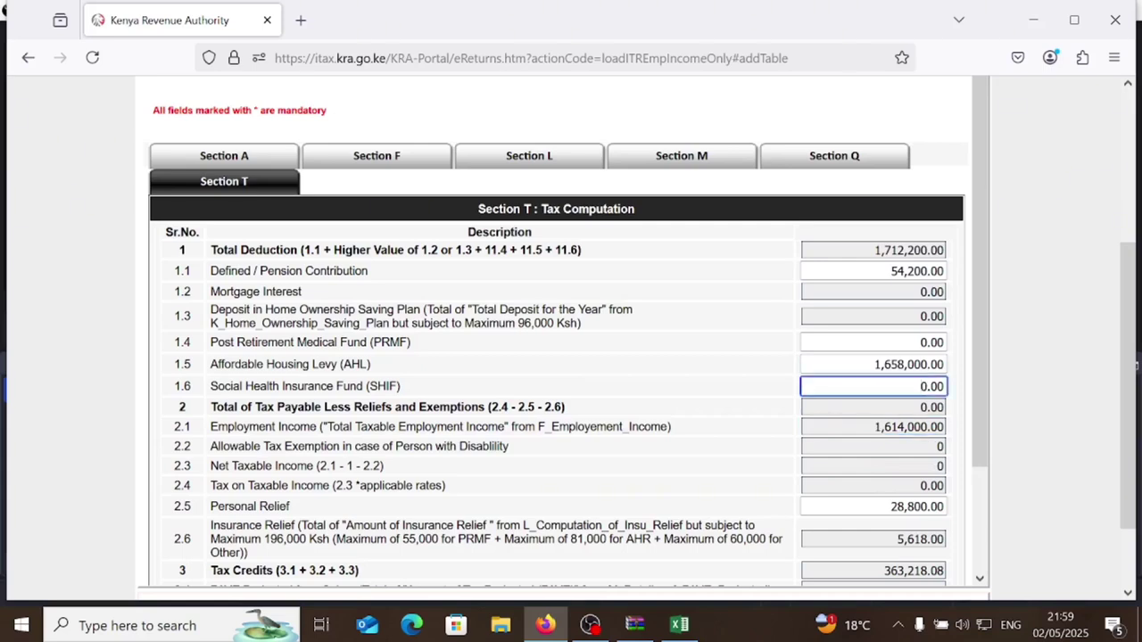
pyautogui.press('Delete')
pyautogui.write('9100')
pyautogui.press('Tab')
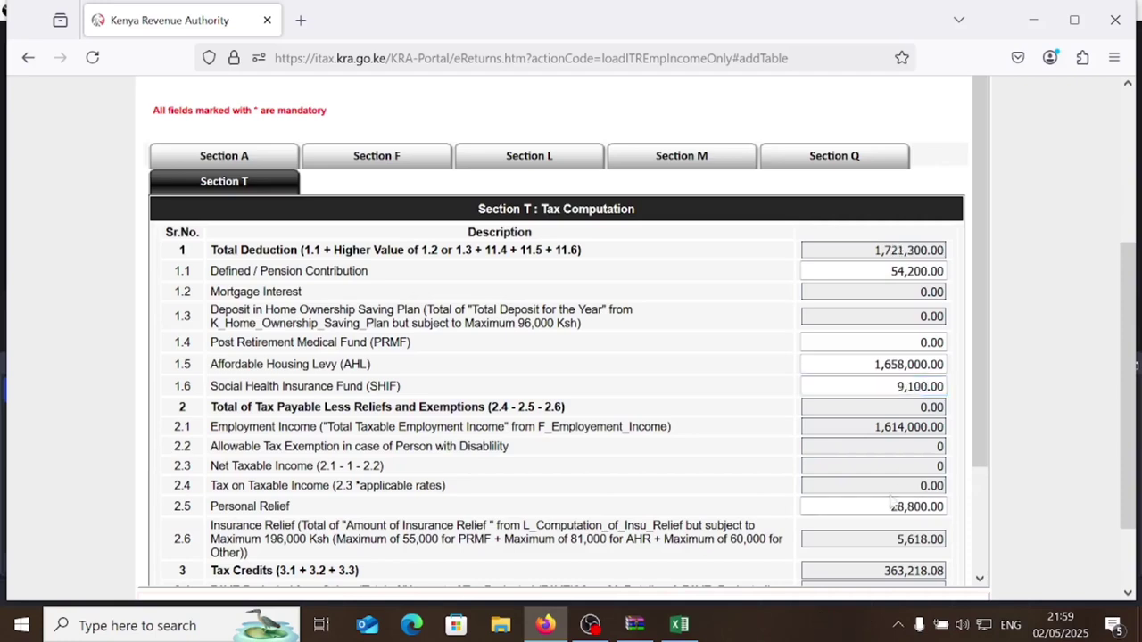
pyautogui.scroll(-2, 556, 235)
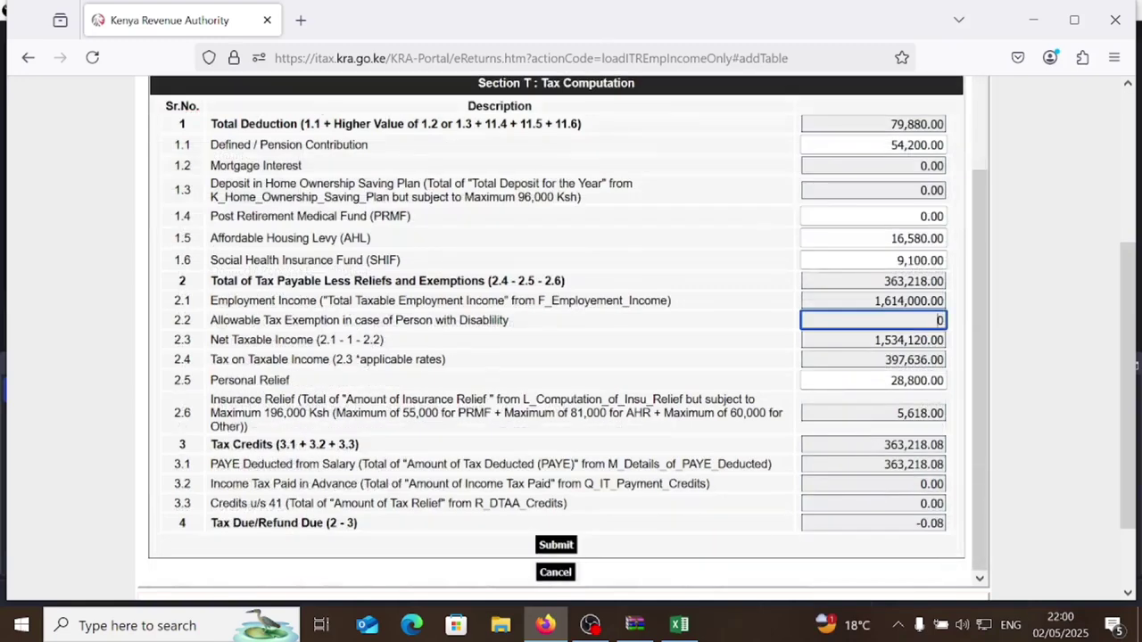
pyautogui.click(874, 483)
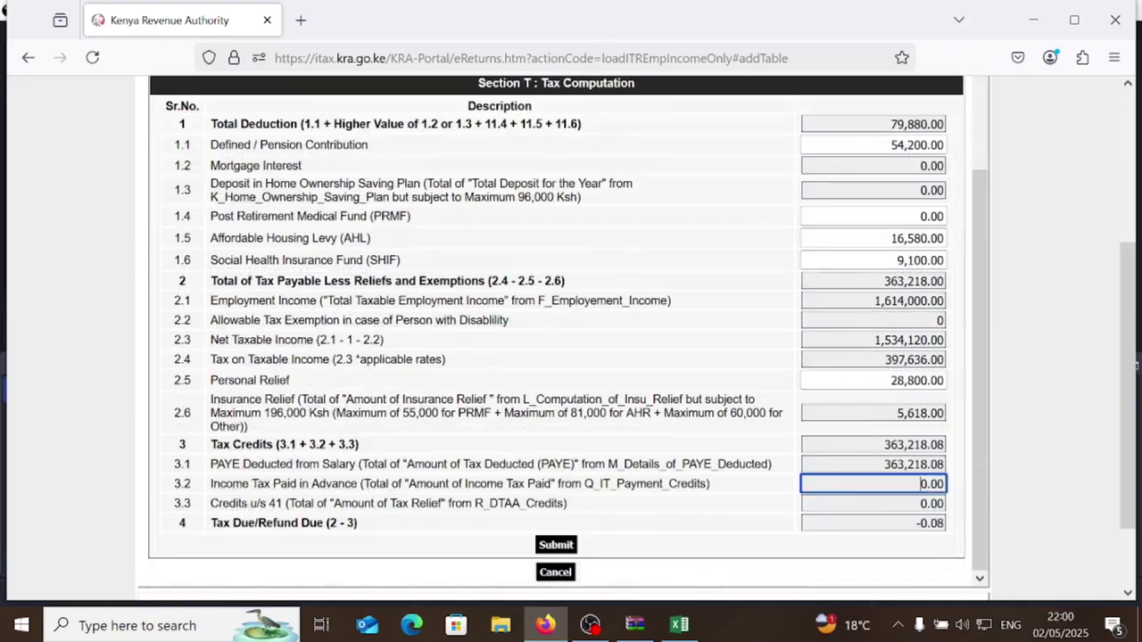
pyautogui.scroll(-2, 506, 457)
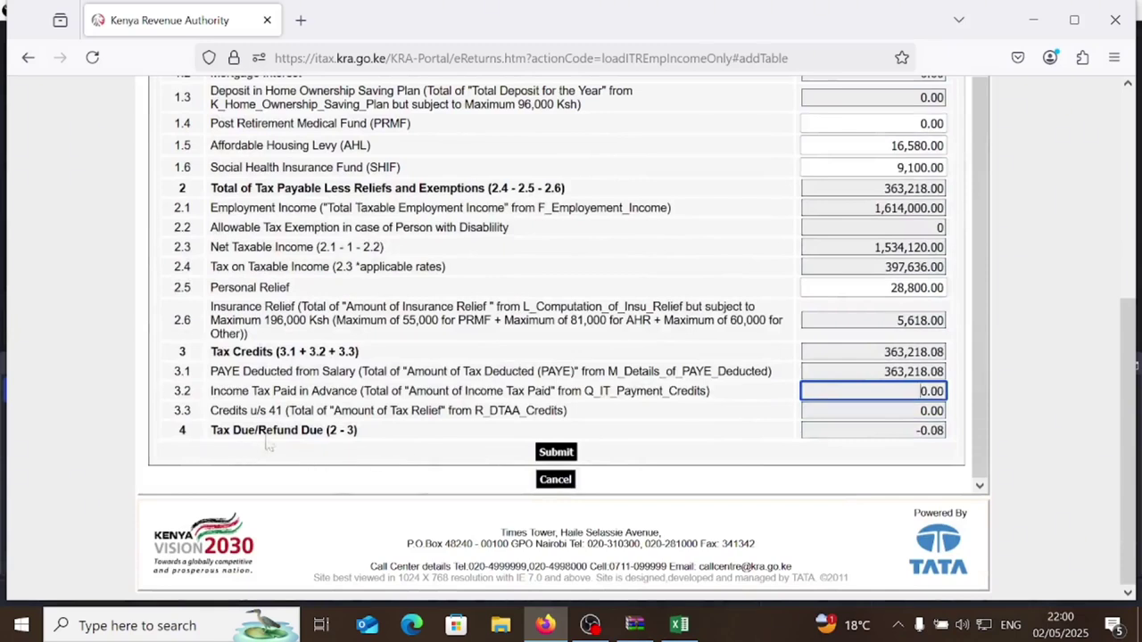